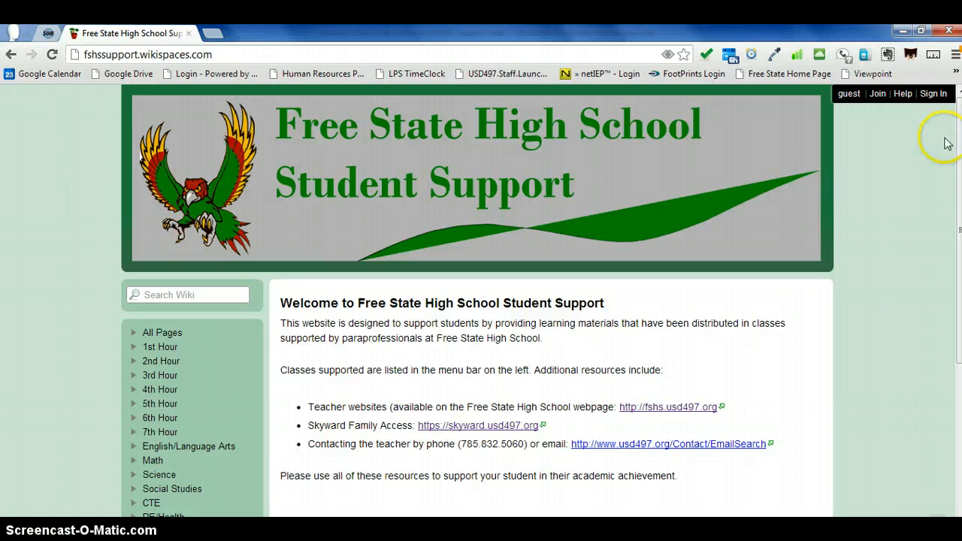
# Step: Sign in to the Student Support wiki with the support account's username and password, leaving 'Keep me signed in' unchecked
pyautogui.click(934, 94)
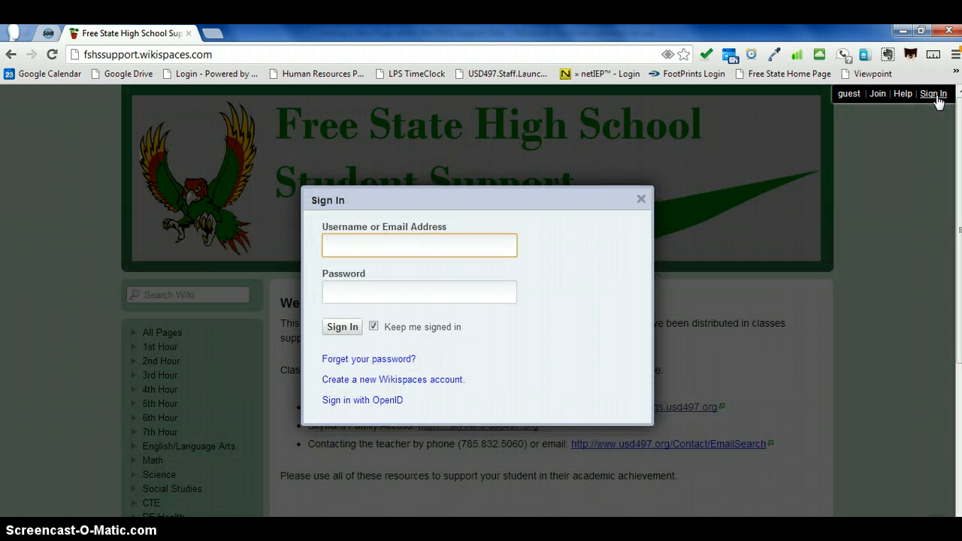
pyautogui.write('fshssupport')
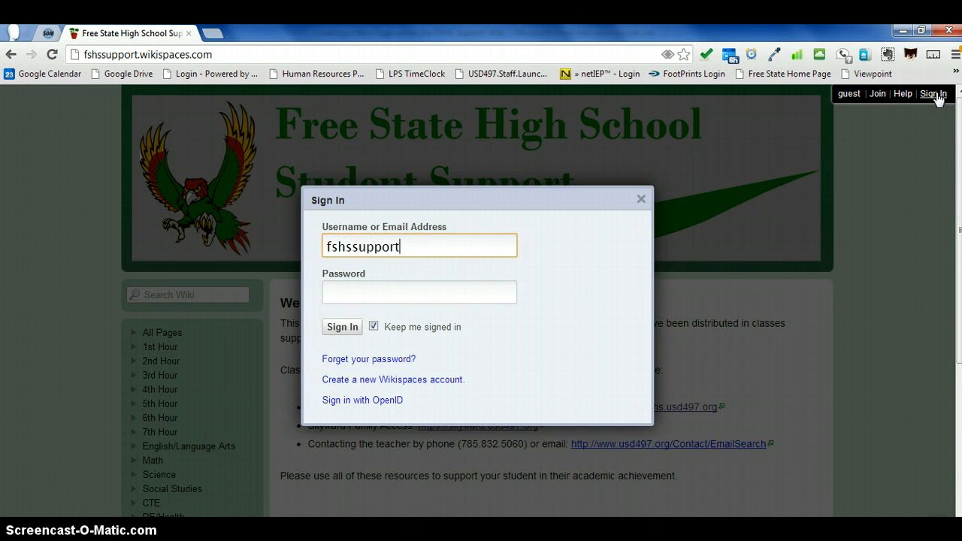
pyautogui.click(470, 299)
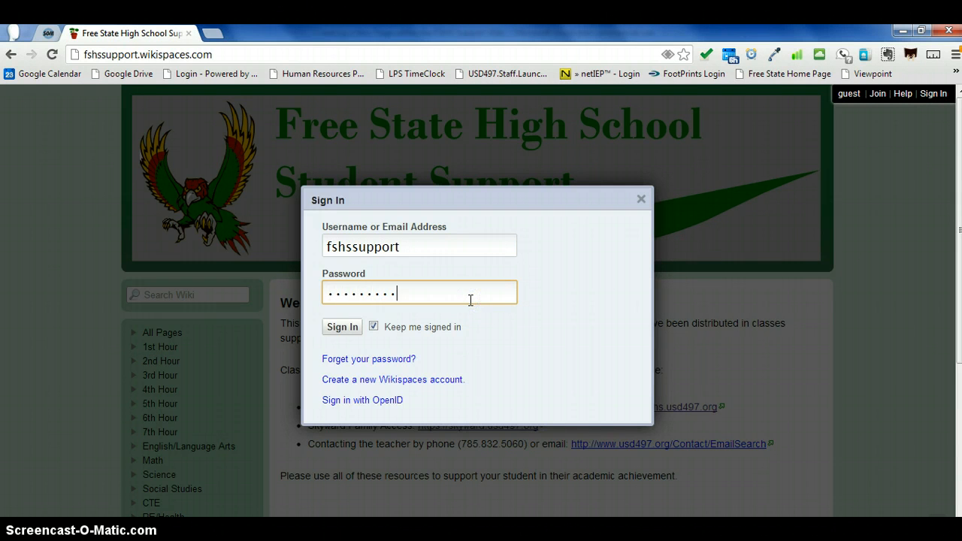
pyautogui.click(374, 327)
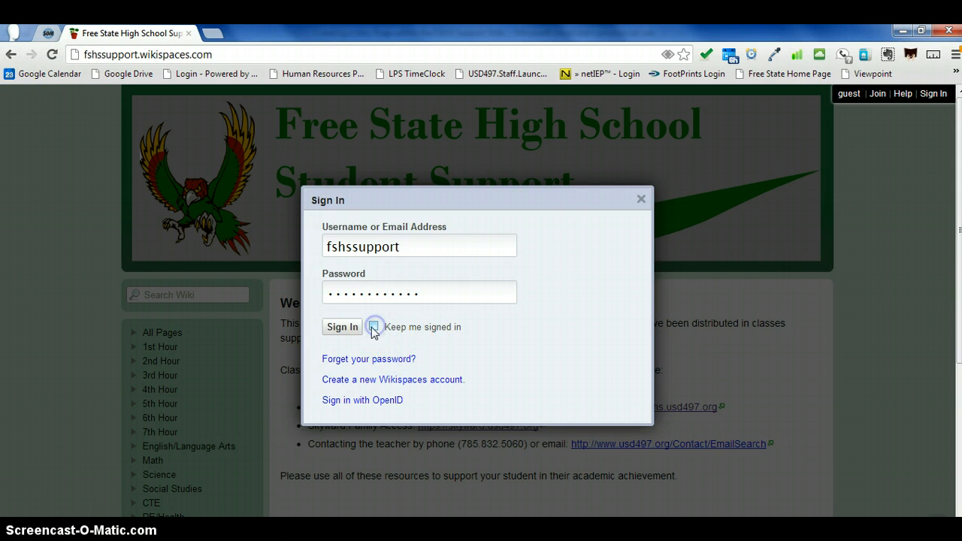
pyautogui.click(345, 329)
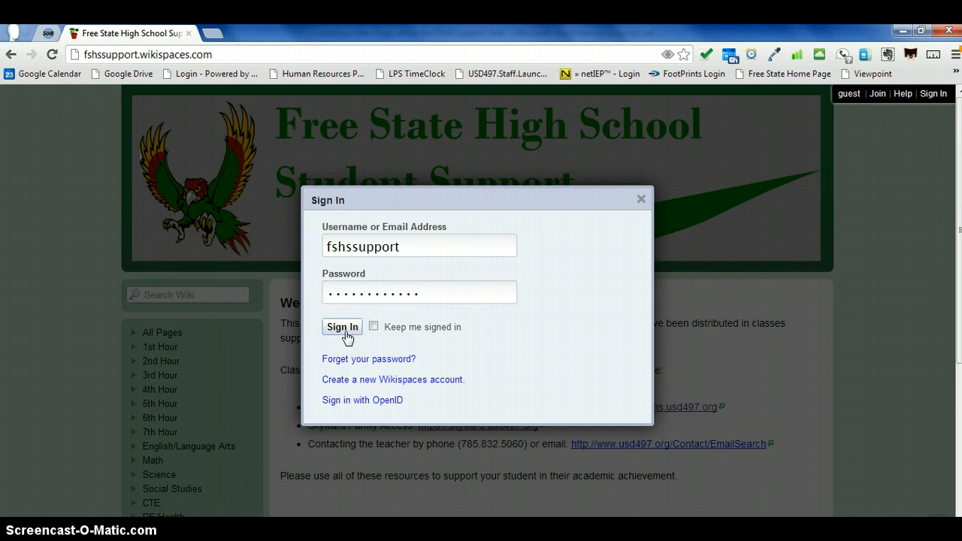
pyautogui.click(346, 332)
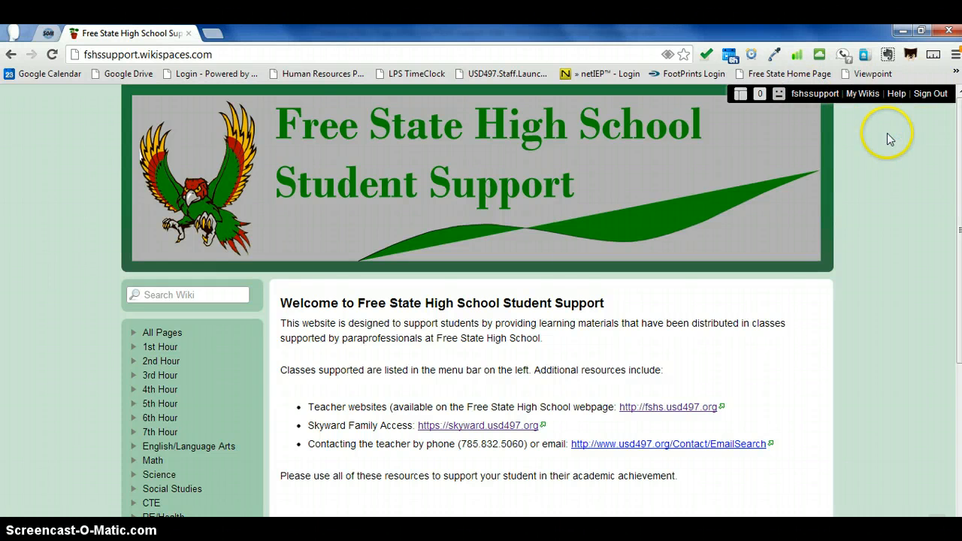
# Step: Open Intro to Algebra - Barkley (5th Hour) from the 5th Hour sidebar list in edit mode
pyautogui.click(741, 96)
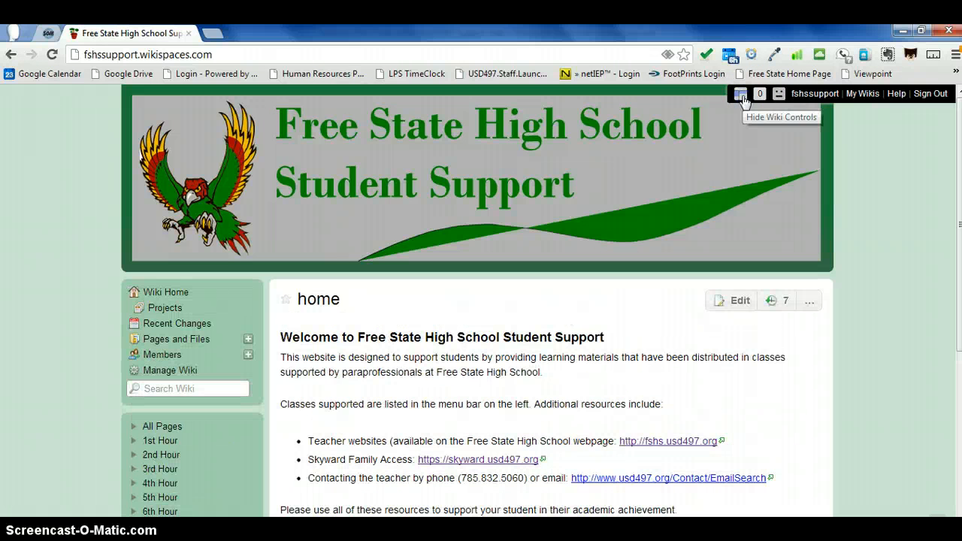
pyautogui.click(925, 208)
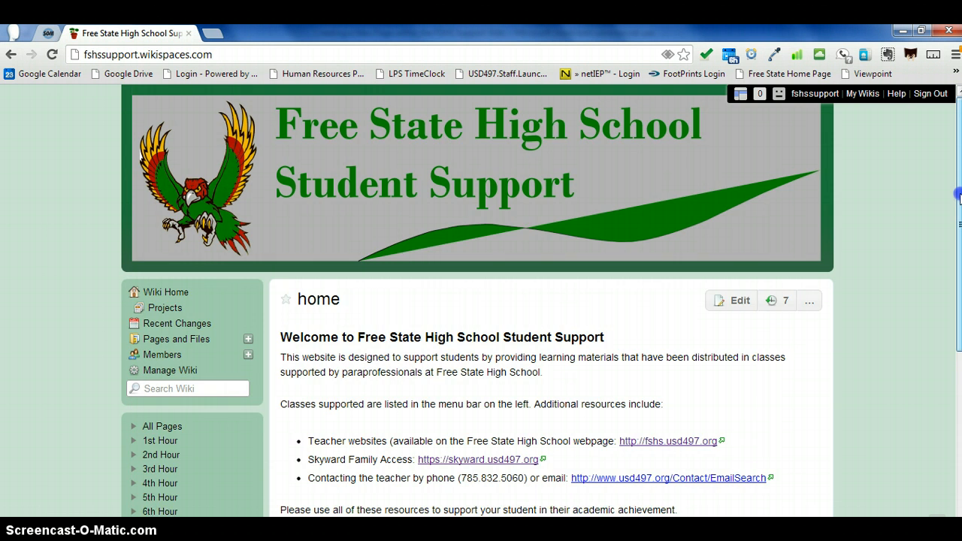
pyautogui.moveTo(959, 181); pyautogui.dragTo(959, 225)
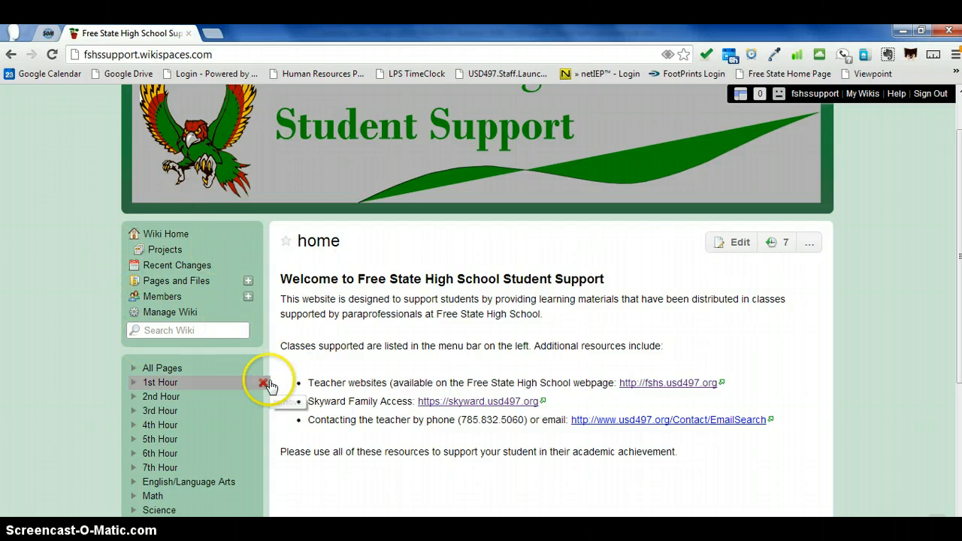
pyautogui.click(159, 439)
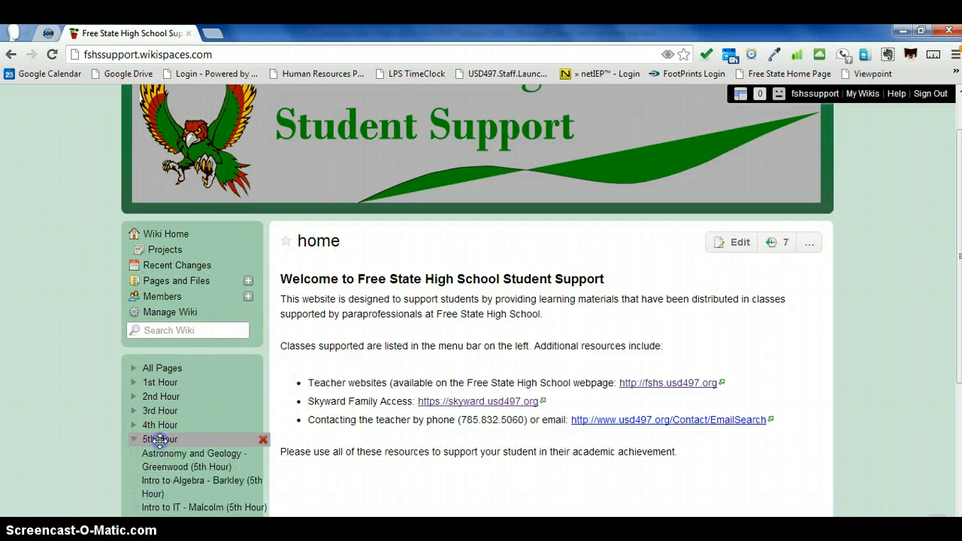
pyautogui.click(164, 481)
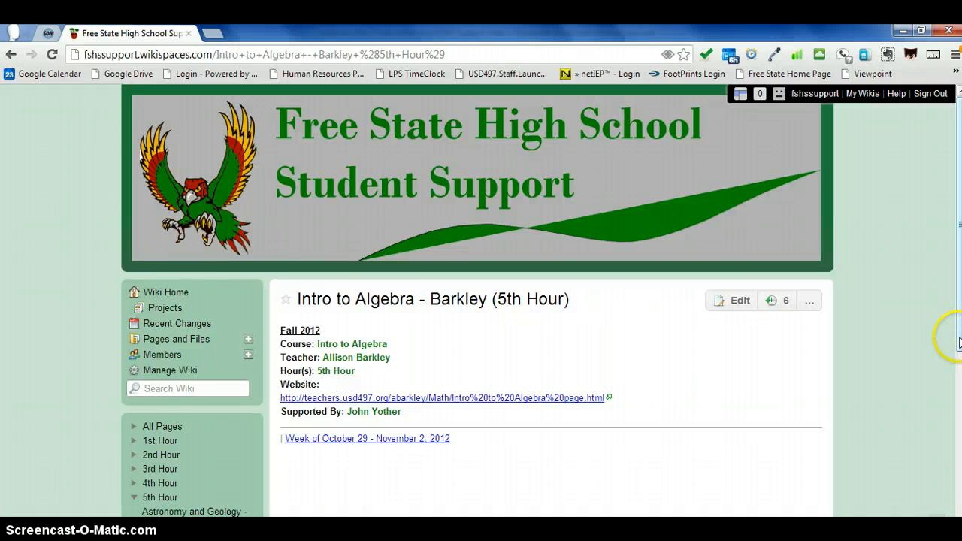
pyautogui.moveTo(959, 343); pyautogui.dragTo(957, 456)
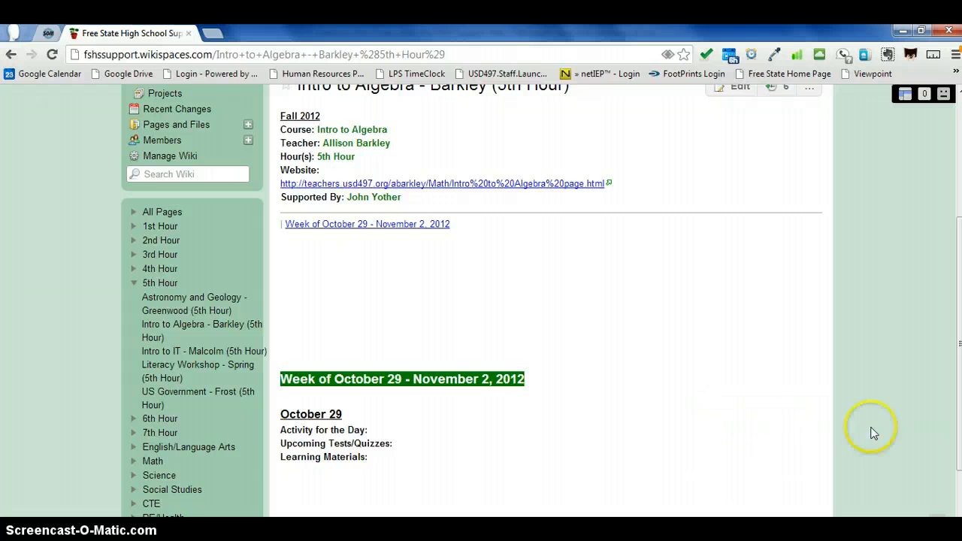
pyautogui.moveTo(959, 433); pyautogui.dragTo(959, 412)
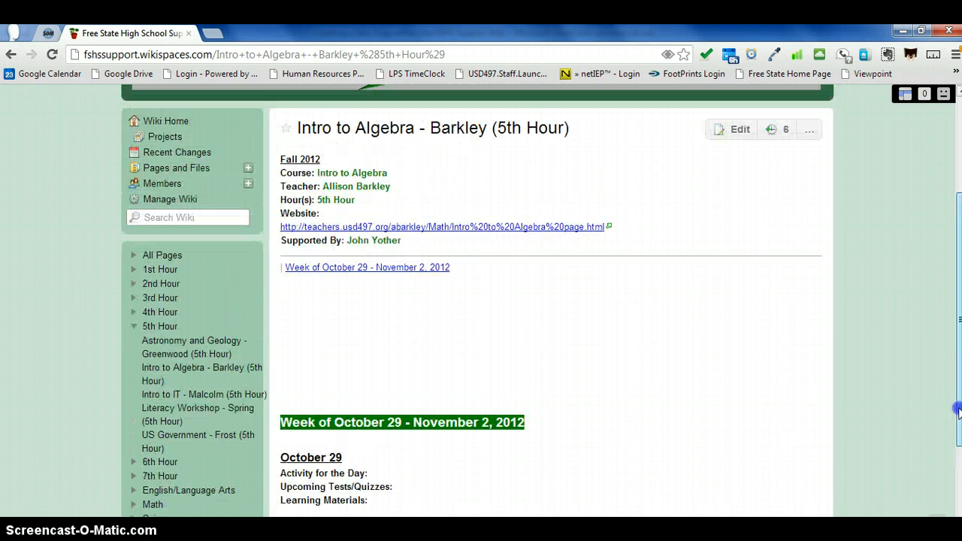
pyautogui.click(731, 135)
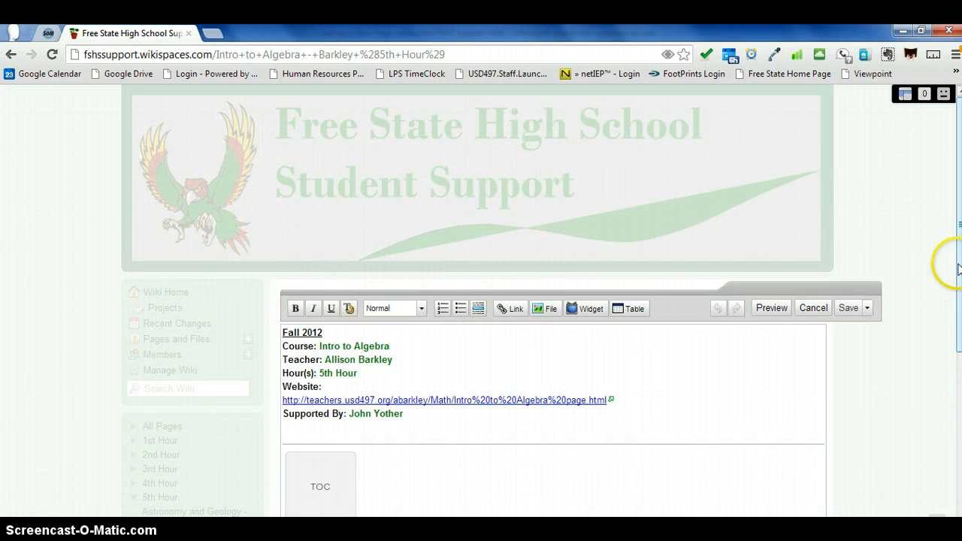
# Step: Delete the empty lines above the week heading
pyautogui.moveTo(959, 269); pyautogui.dragTo(959, 425)
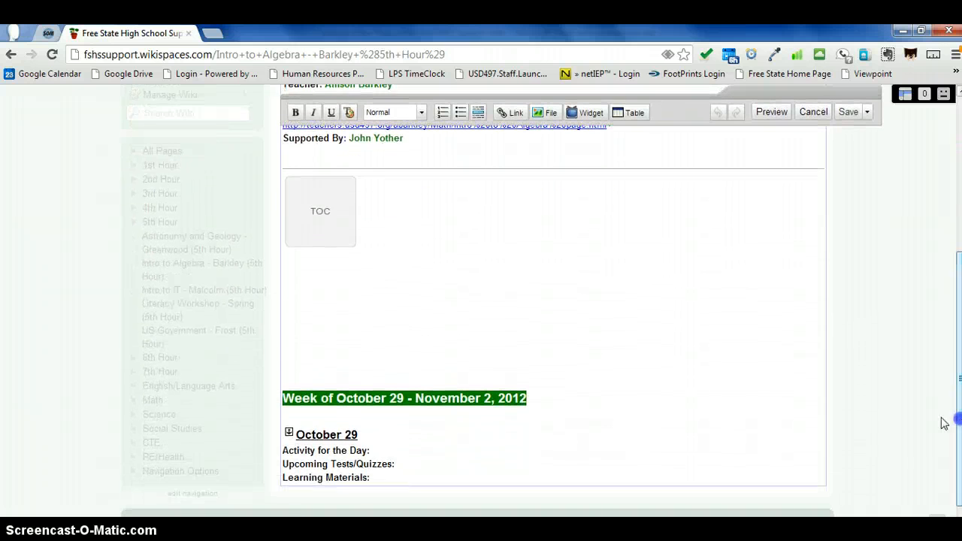
pyautogui.click(399, 365)
pyautogui.press('BackSpace')
pyautogui.press('BackSpace')
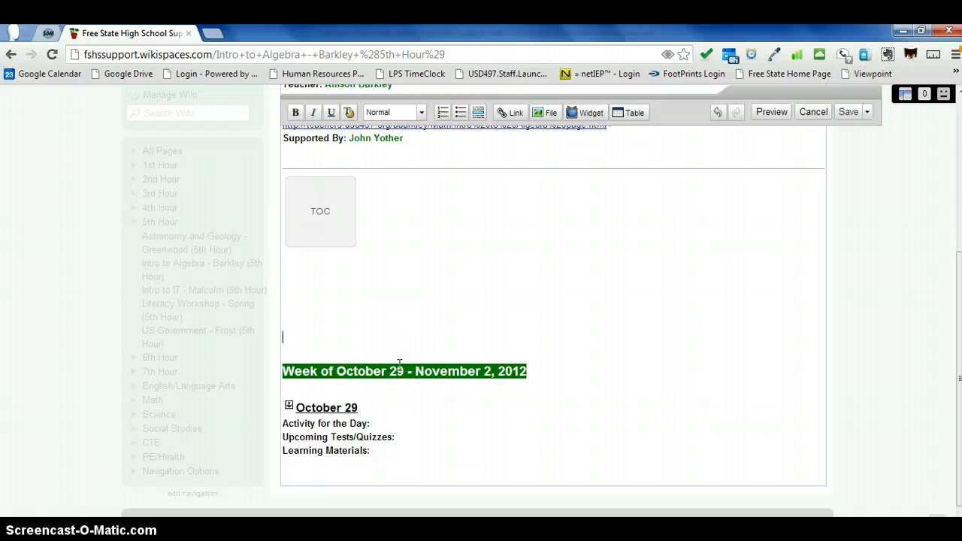
pyautogui.press('BackSpace')
pyautogui.press('BackSpace')
pyautogui.press('BackSpace')
pyautogui.press('BackSpace')
pyautogui.press('BackSpace')
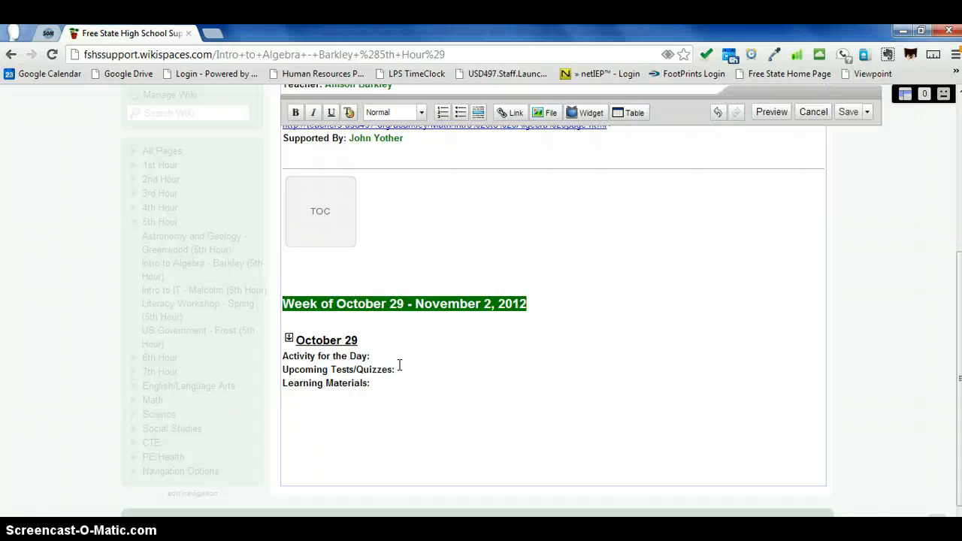
# Step: Enter 'Completed Worksheet for Chapter 7' as October 29's Activity for the Day
pyautogui.click(396, 353)
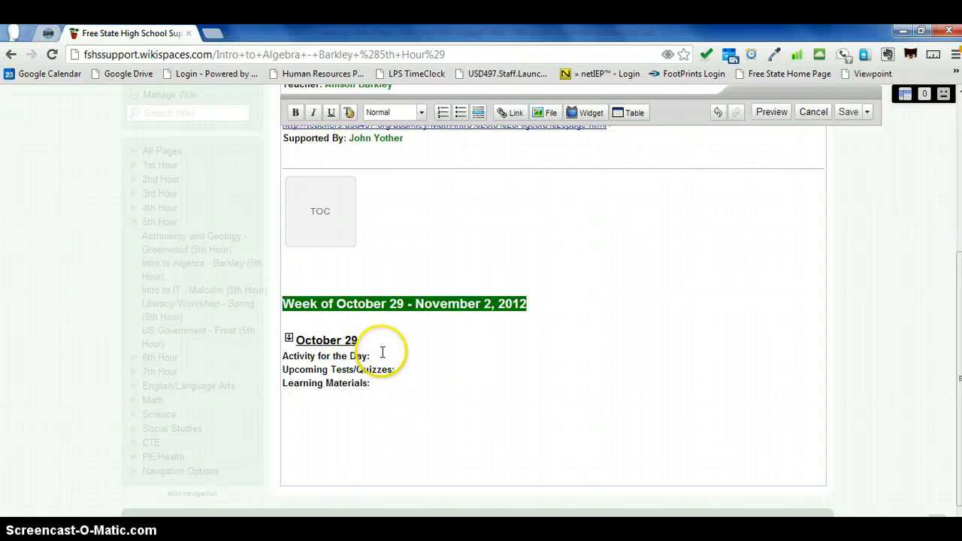
pyautogui.click(378, 354)
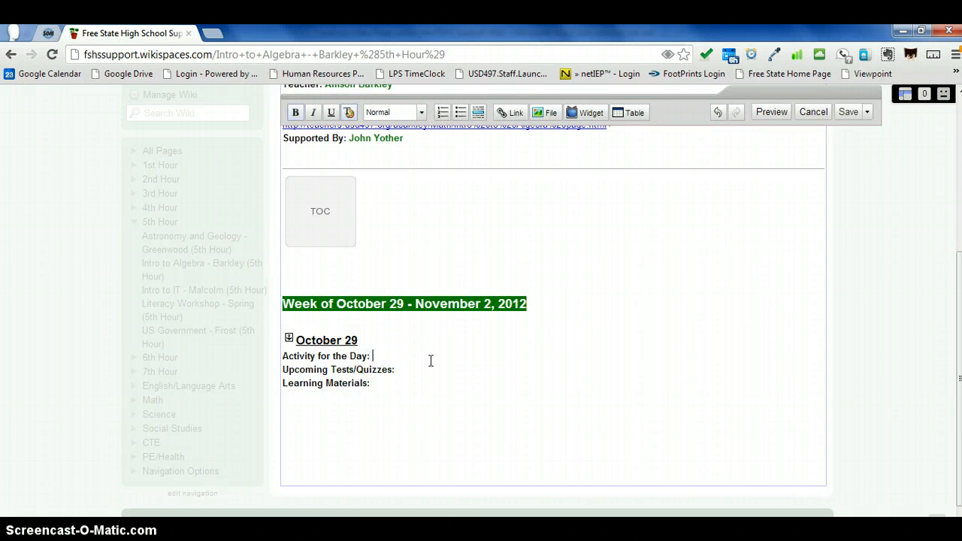
pyautogui.click(419, 348)
pyautogui.write('Complete d Worksheet')
pyautogui.click(422, 349)
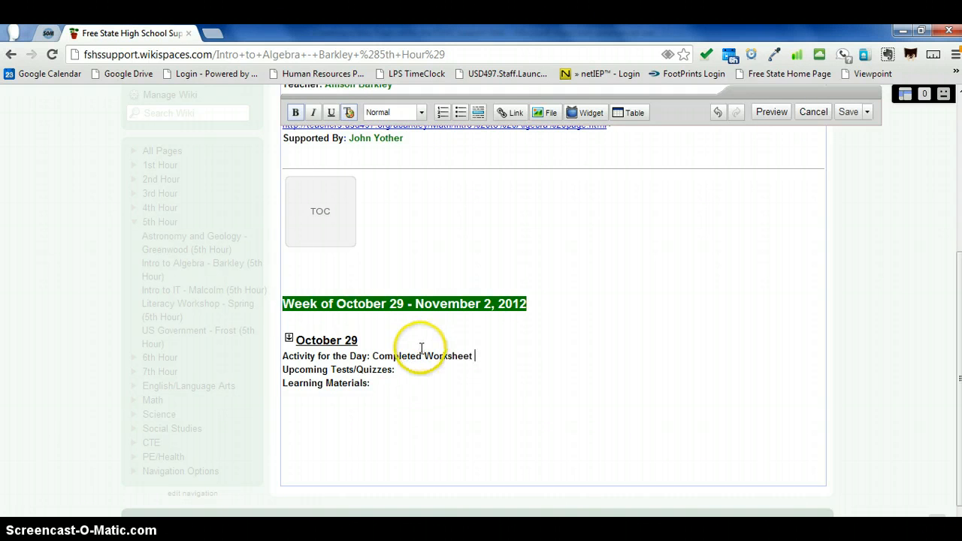
pyautogui.write('for Chapter ')
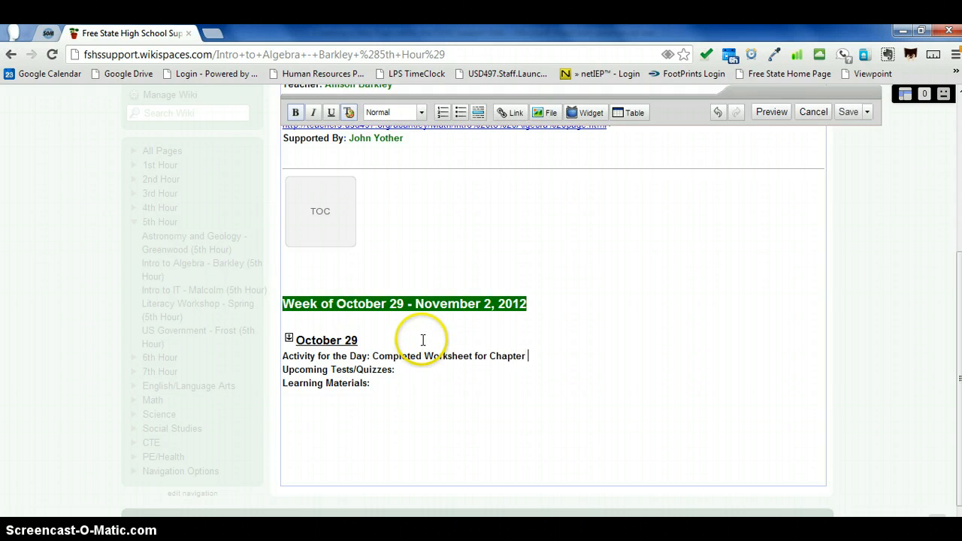
pyautogui.write('7')
pyautogui.moveTo(533, 357); pyautogui.dragTo(374, 356)
# Step: Unbold the entries and set Upcoming Tests/Quizzes to 'Chapter 7 Test is on Friday'
pyautogui.click(295, 112)
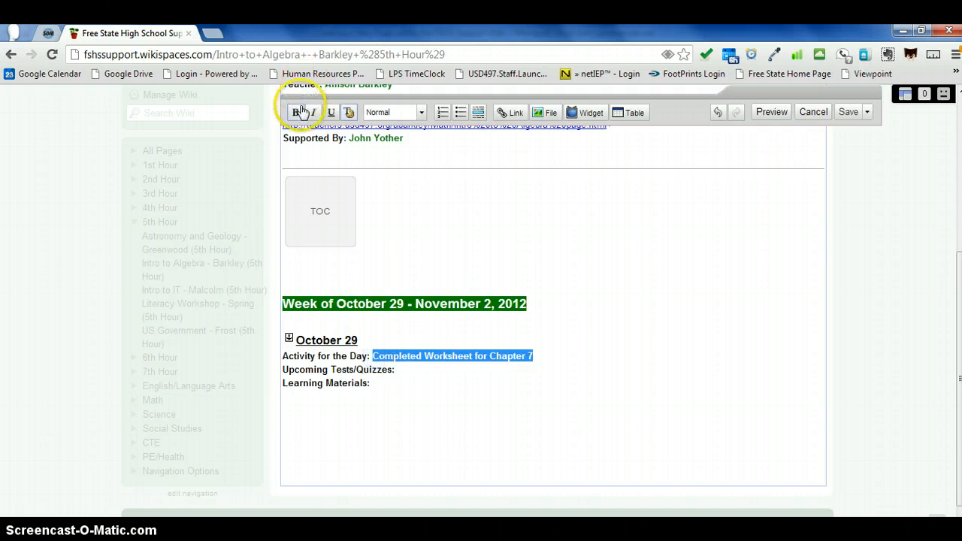
pyautogui.click(550, 359)
pyautogui.click(427, 369)
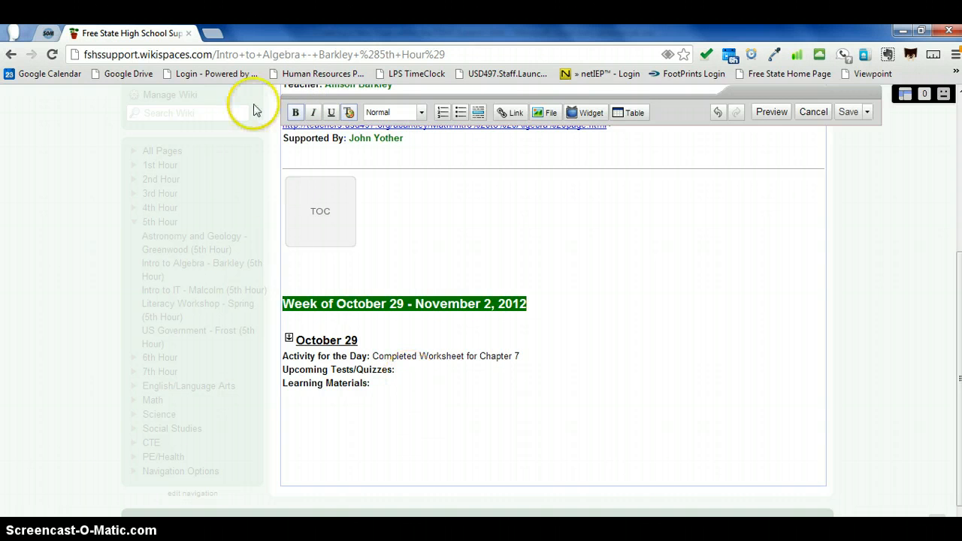
pyautogui.click(296, 113)
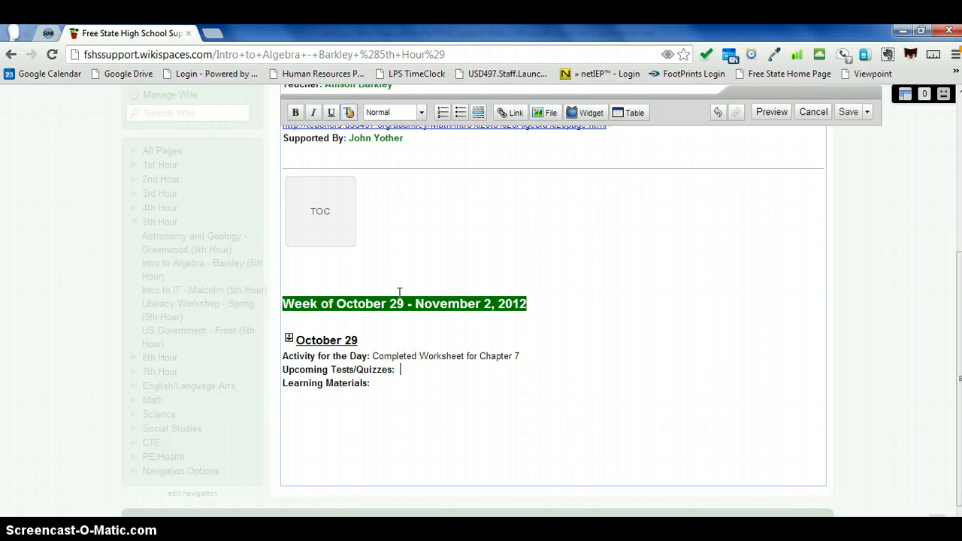
pyautogui.write('Chapter 7 Test is on Friday')
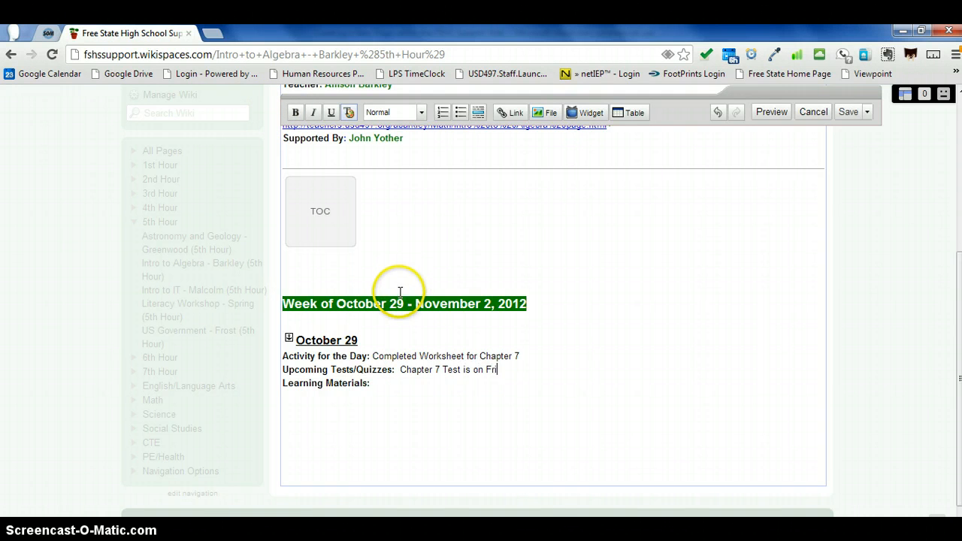
pyautogui.click(390, 386)
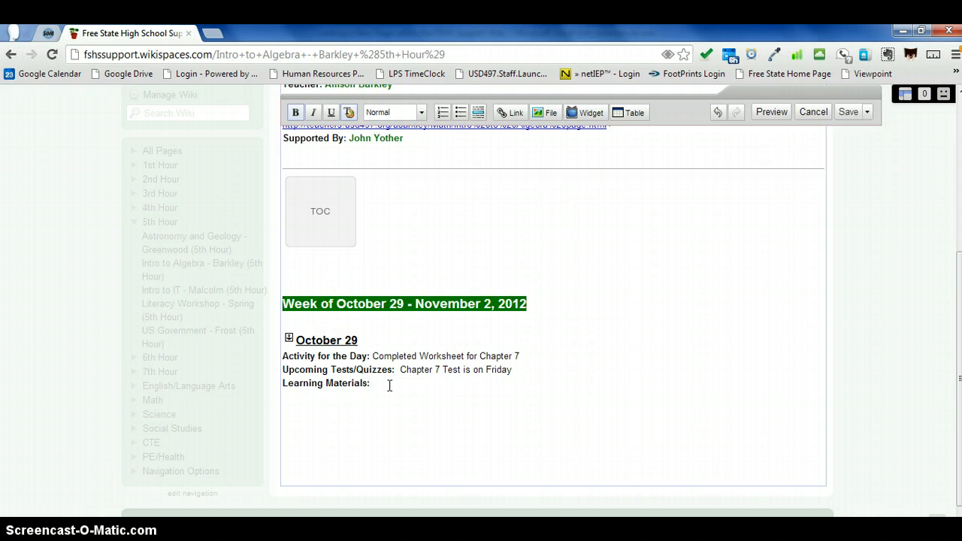
# Step: Save the class page and scroll down to review the published October 29 entry
pyautogui.click(850, 113)
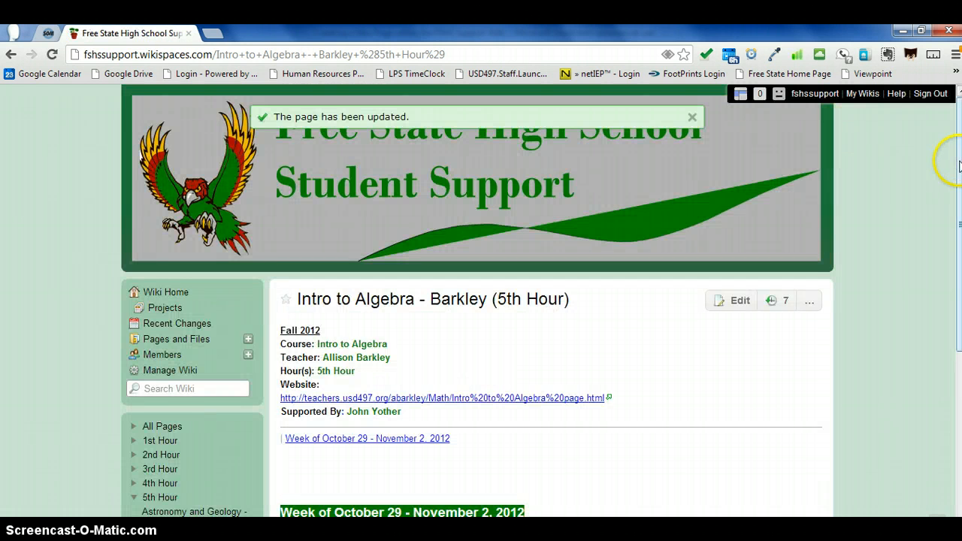
pyautogui.scroll(-2, 948, 154)
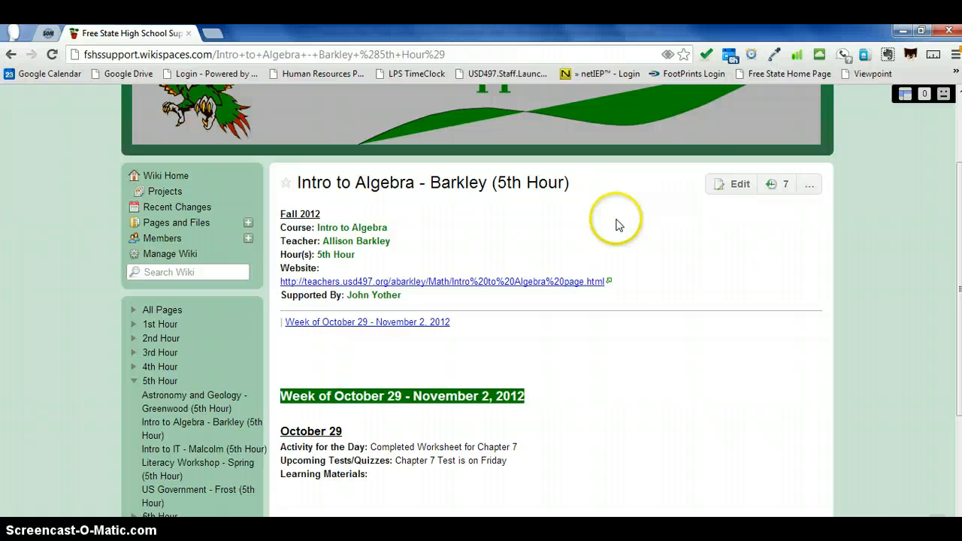
# Step: Reopen the class page in the editor and copy the October 29 entry
pyautogui.click(741, 185)
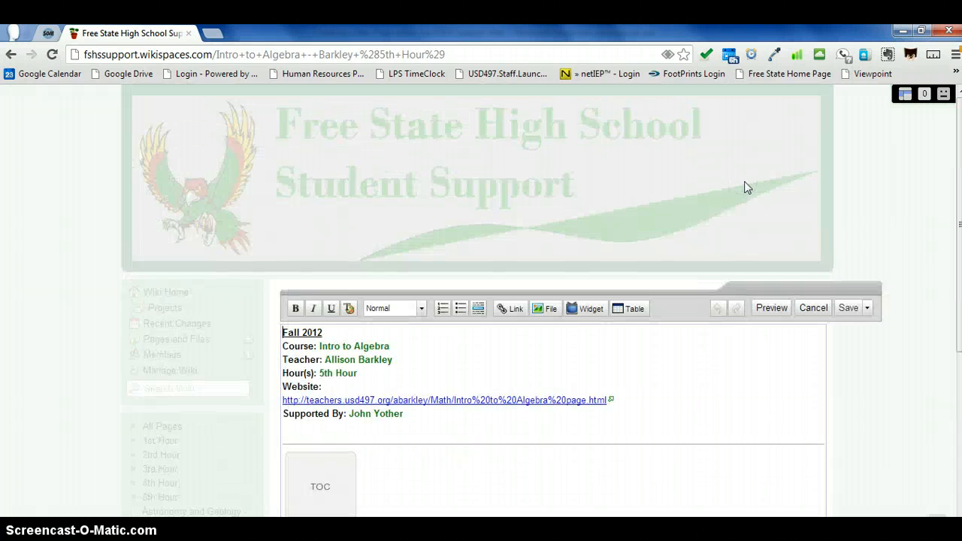
pyautogui.scroll(-3, 959, 250)
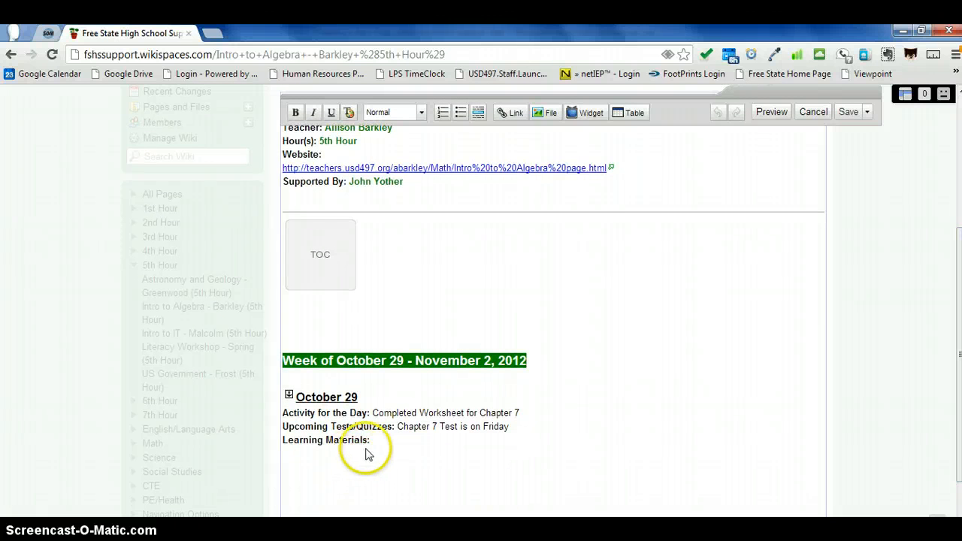
pyautogui.moveTo(372, 440); pyautogui.dragTo(298, 397)
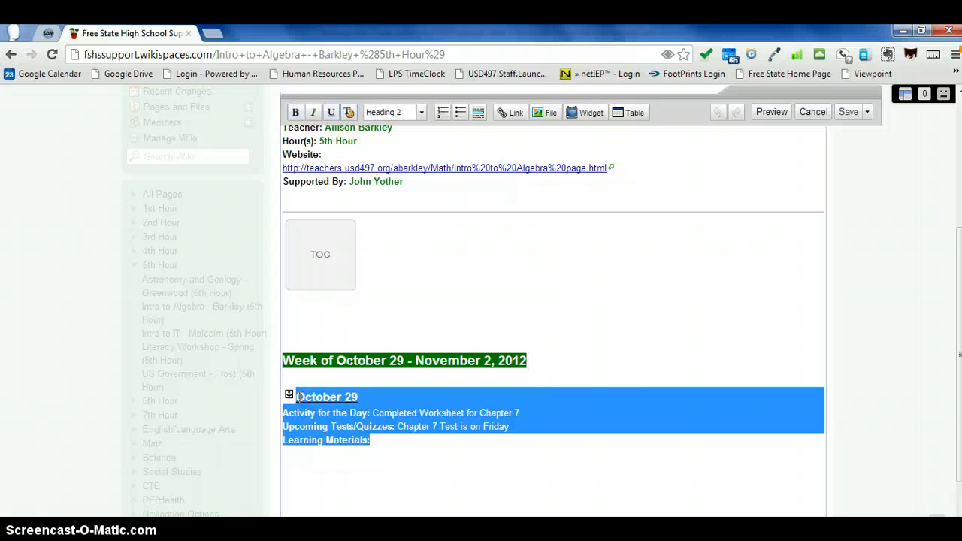
pyautogui.rightClick(293, 397)
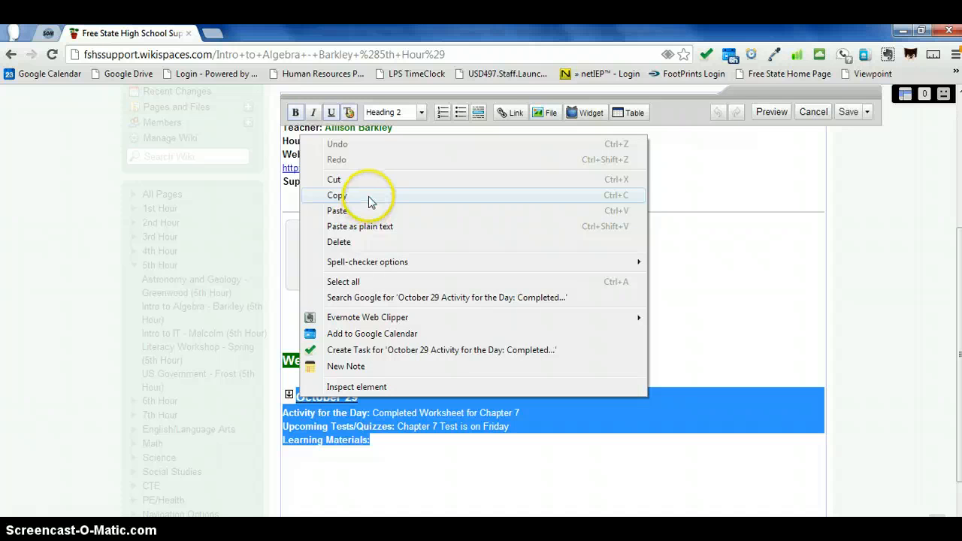
pyautogui.click(369, 200)
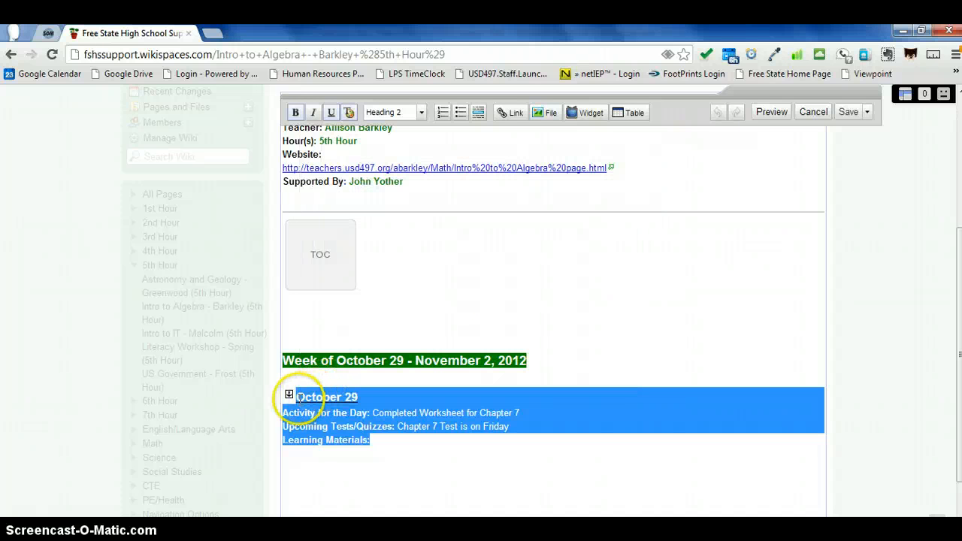
# Step: Paste a copy of the October 29 entry and change its date to October 30
pyautogui.click(292, 397)
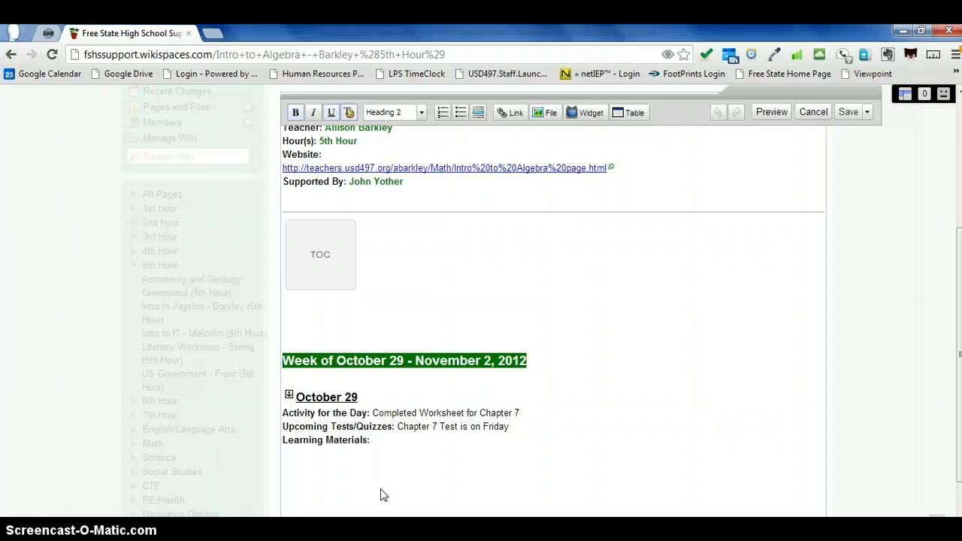
pyautogui.hotkey('ctrl', 'v')
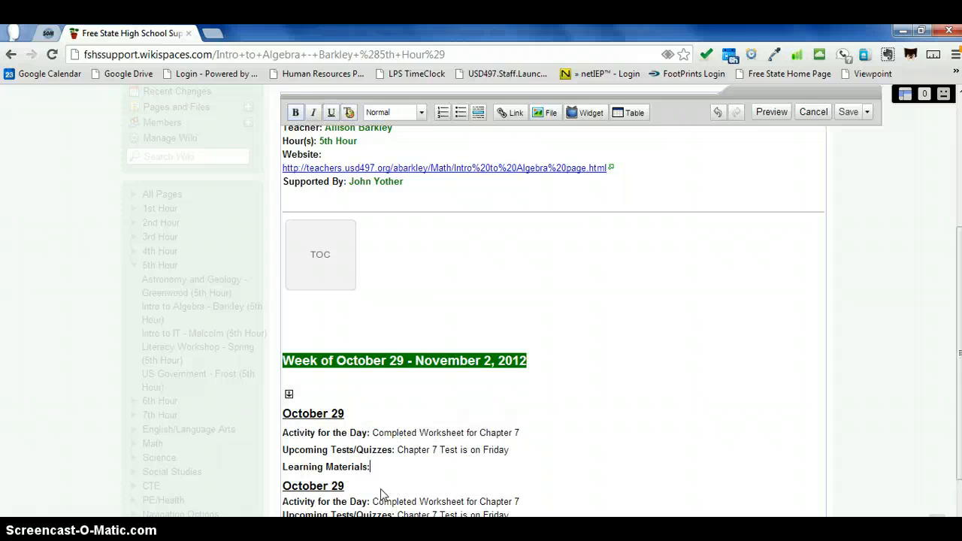
pyautogui.press('Return')
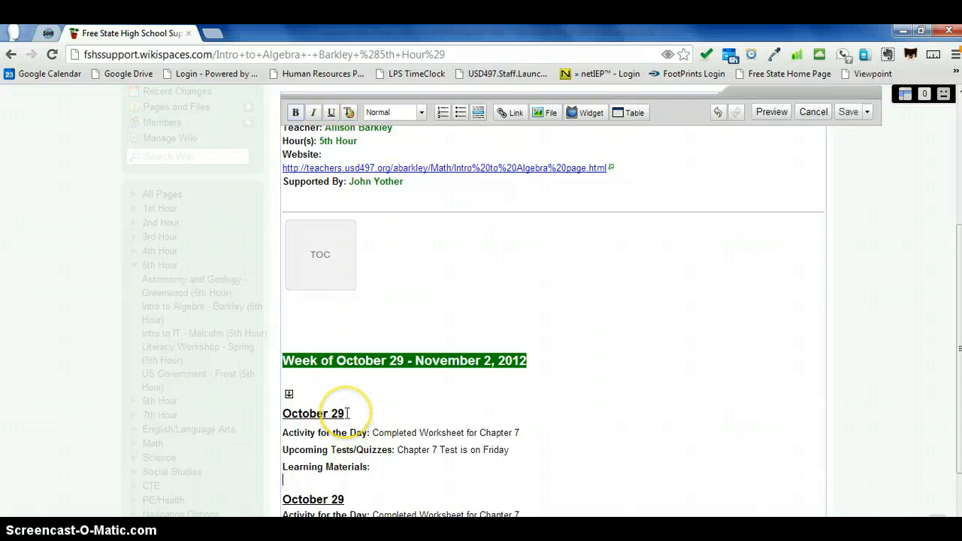
pyautogui.moveTo(347, 413); pyautogui.dragTo(334, 413)
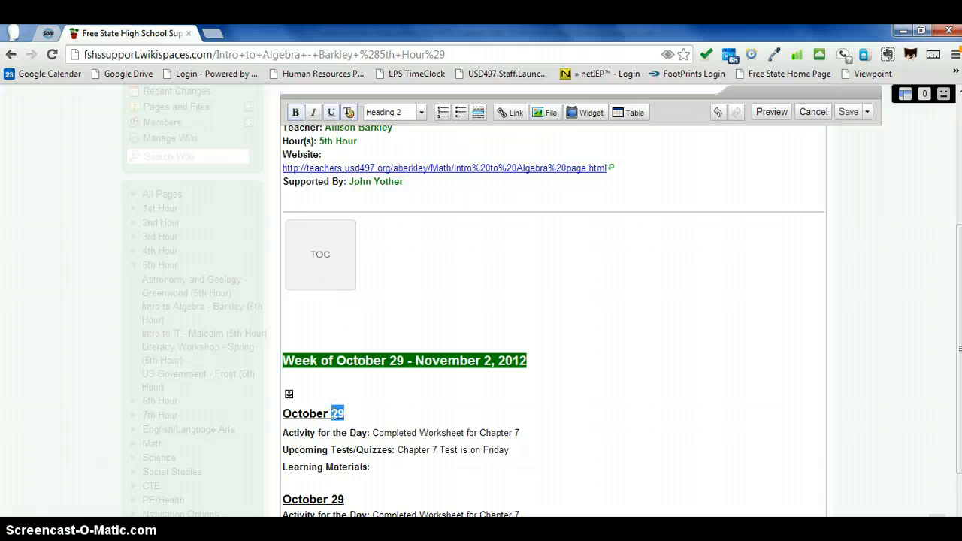
pyautogui.write('30')
# Step: Replace the copy's activity with 'Reviewed the homework from 10/29'
pyautogui.moveTo(520, 433); pyautogui.dragTo(373, 433)
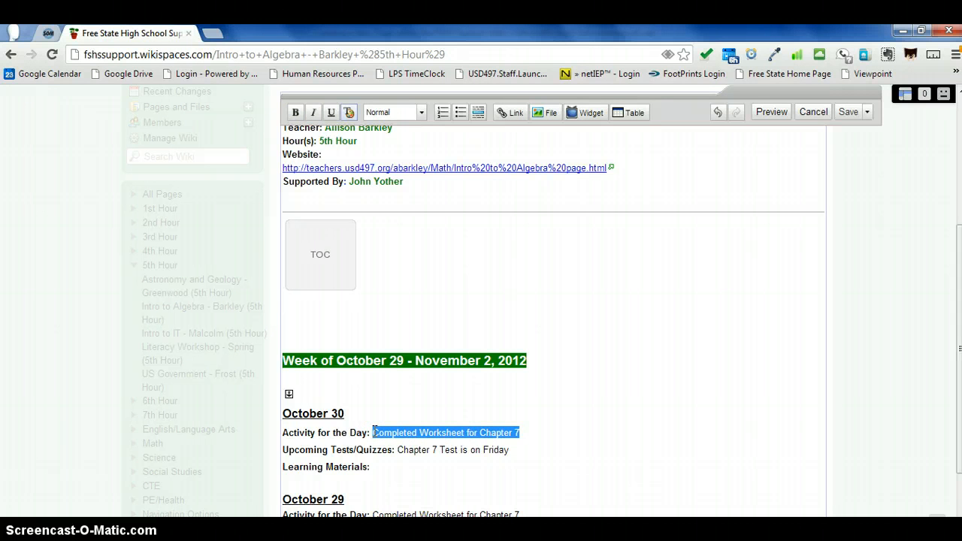
pyautogui.write('Reviewed the ')
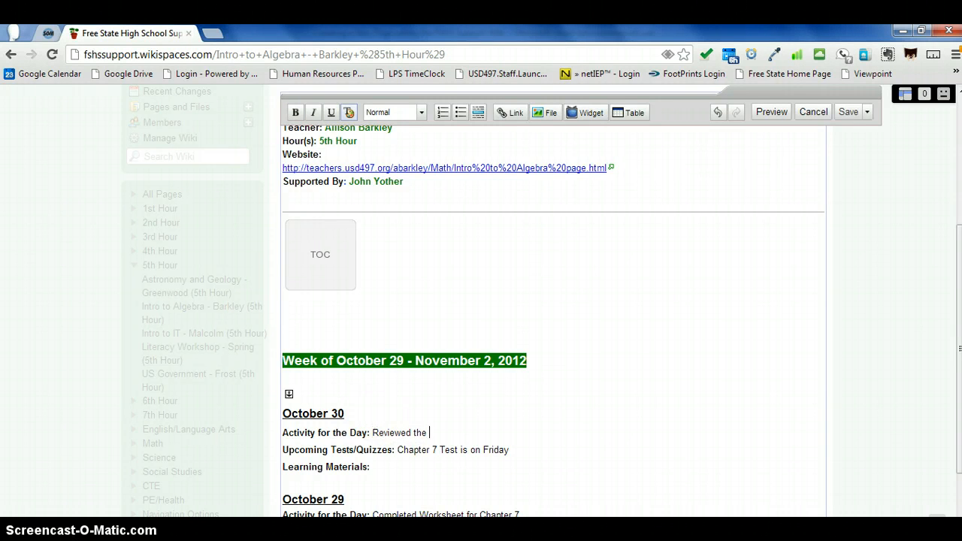
pyautogui.write('homework from 10/29')
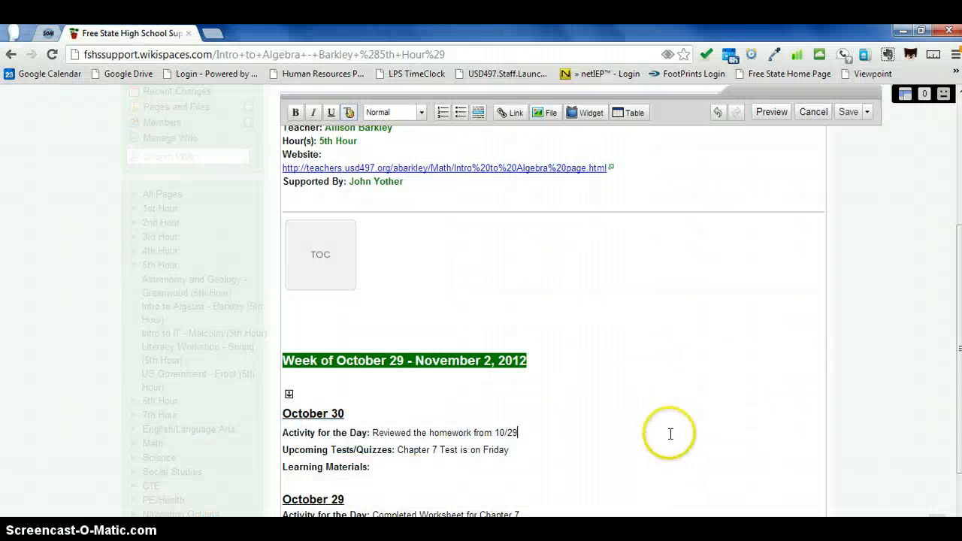
pyautogui.moveTo(510, 449); pyautogui.dragTo(409, 450)
pyautogui.click(383, 464)
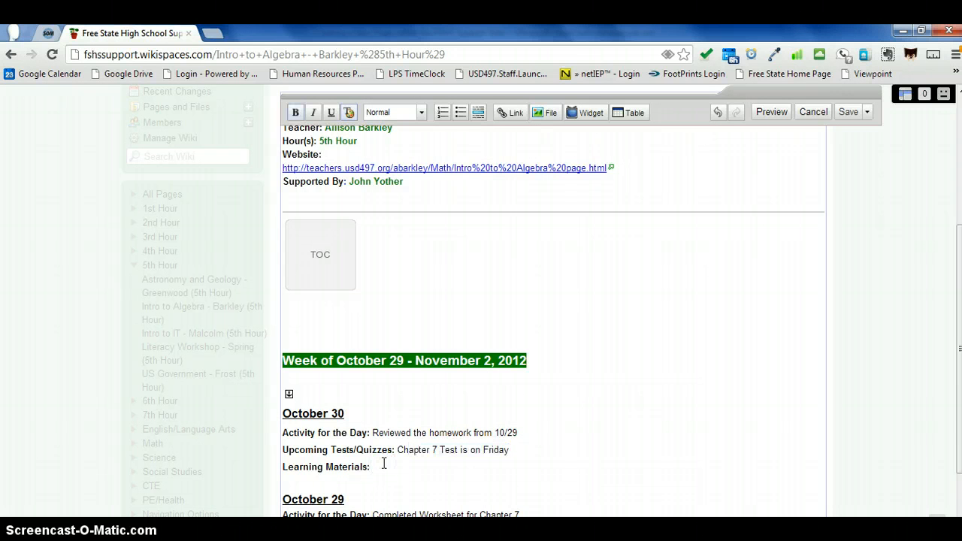
# Step: Upload 'Creating a New Page within the FSHS Support Wiki.docx' and insert it under October 30's Learning Materials
pyautogui.press('Return')
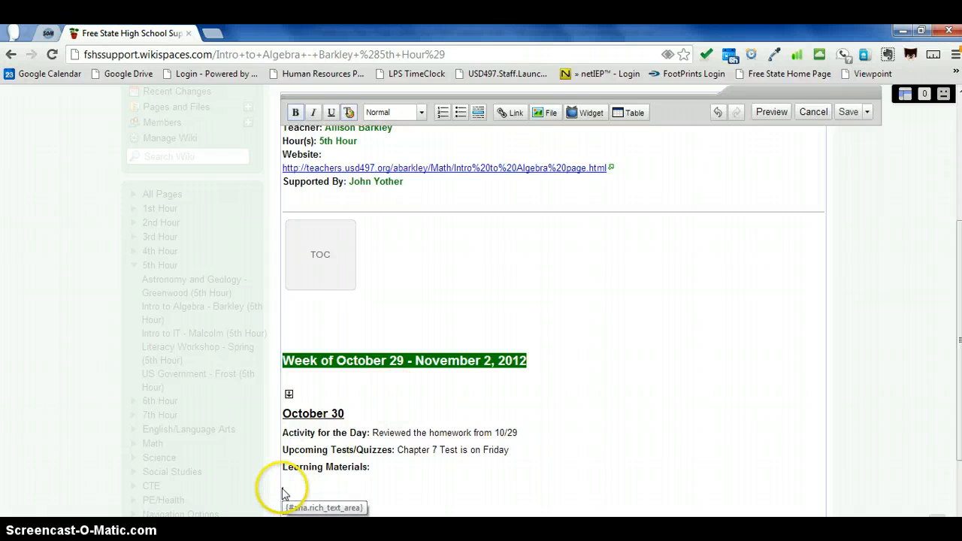
pyautogui.click(550, 114)
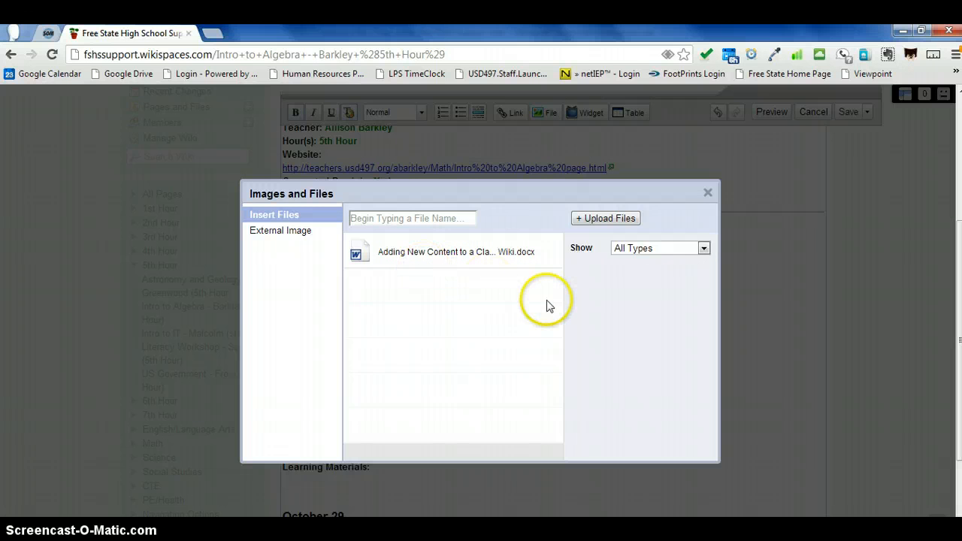
pyautogui.click(606, 218)
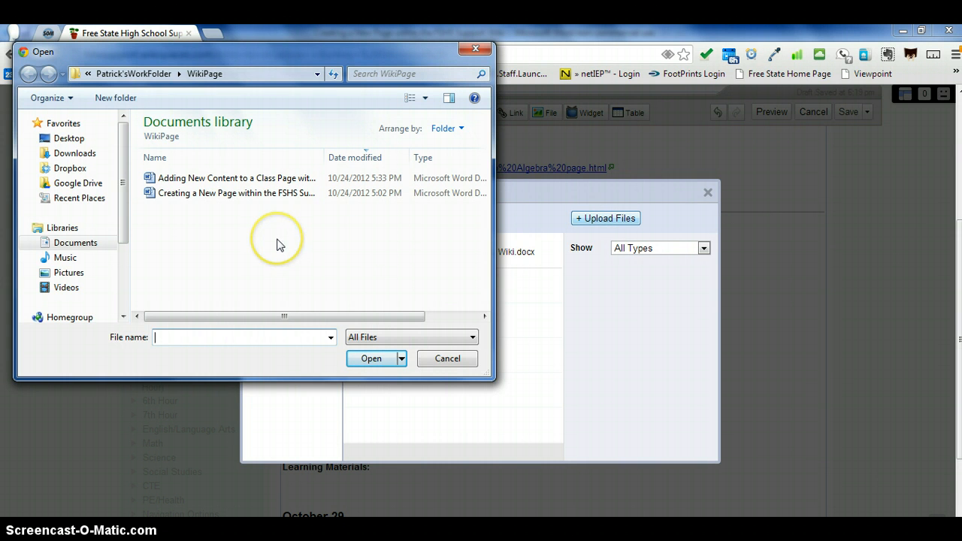
pyautogui.click(244, 194)
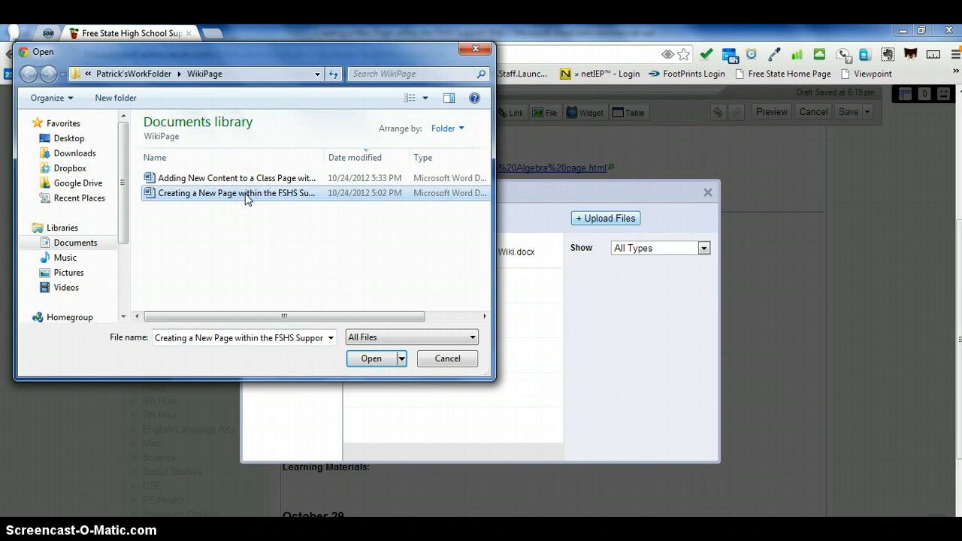
pyautogui.click(370, 359)
pyautogui.click(370, 359)
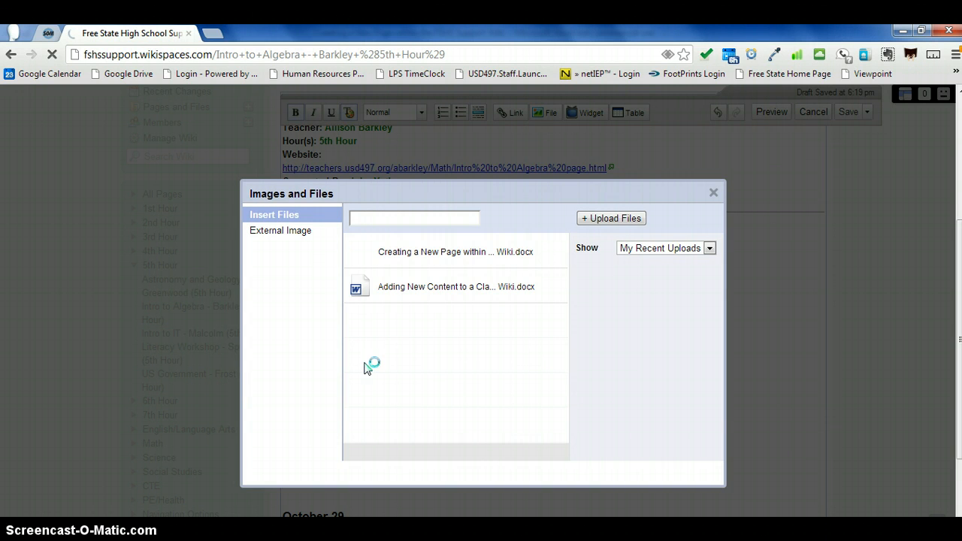
pyautogui.click(371, 262)
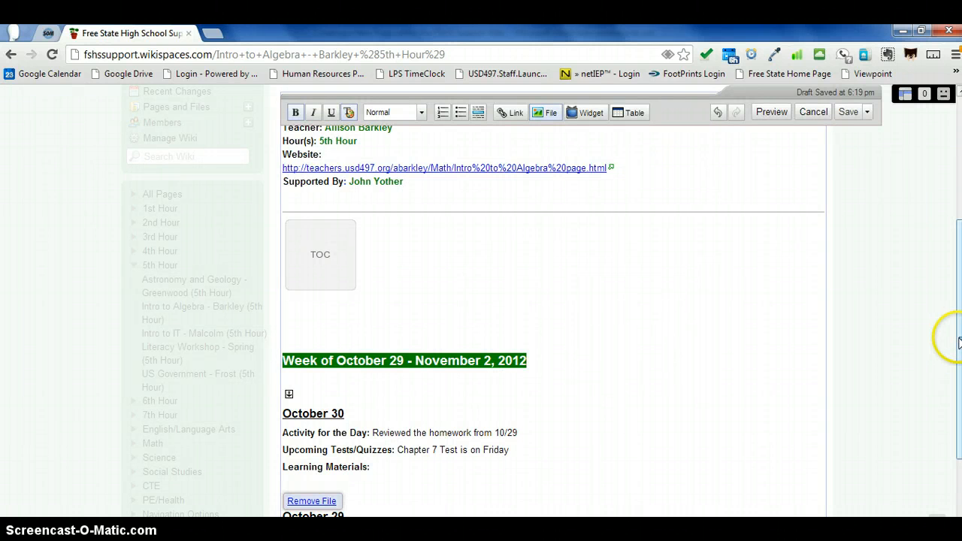
# Step: Save the page with the October 30 entry and its 20 KB attachment
pyautogui.moveTo(959, 342); pyautogui.dragTo(960, 388)
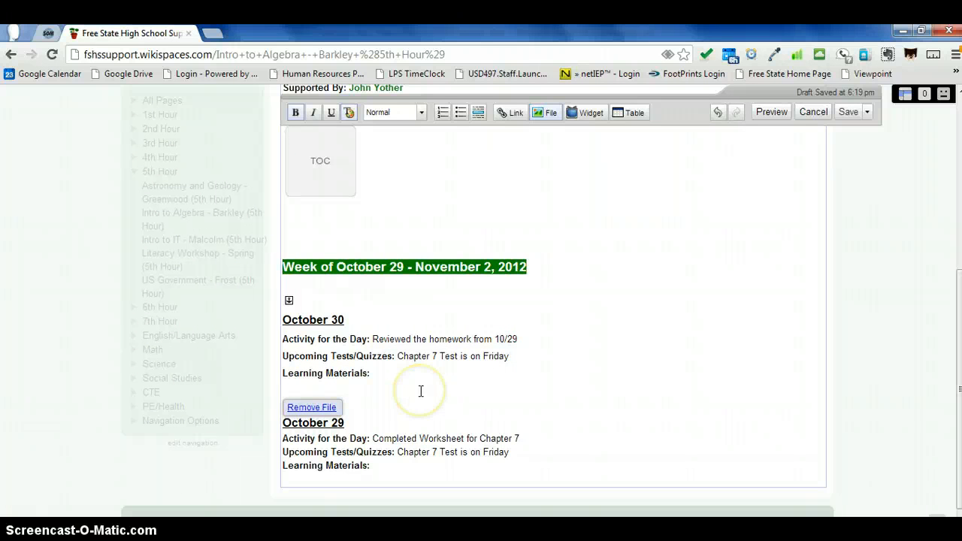
pyautogui.click(849, 112)
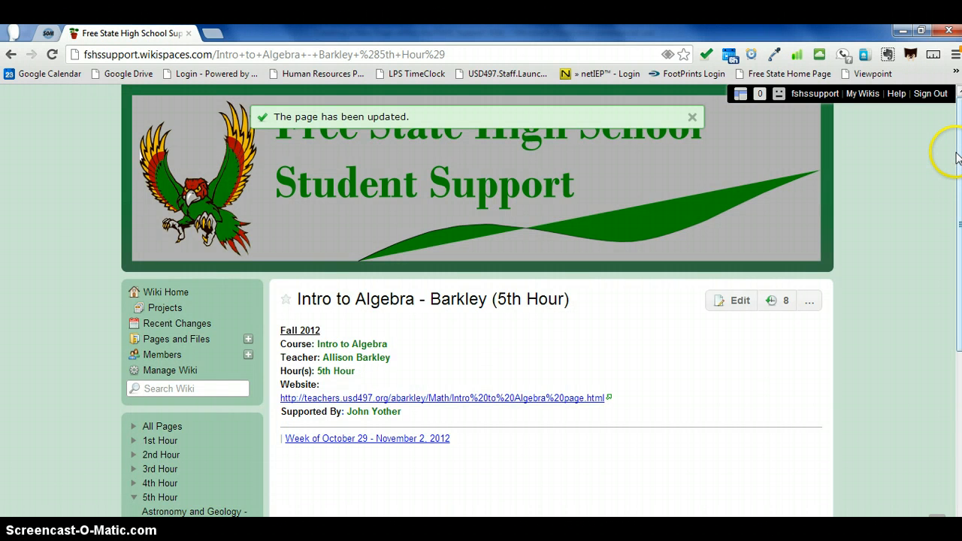
pyautogui.scroll(-3, 952, 153)
# Step: Reopen the Intro to Algebra - Barkley (5th Hour) page in the editor
pyautogui.moveTo(960, 266); pyautogui.dragTo(961, 289)
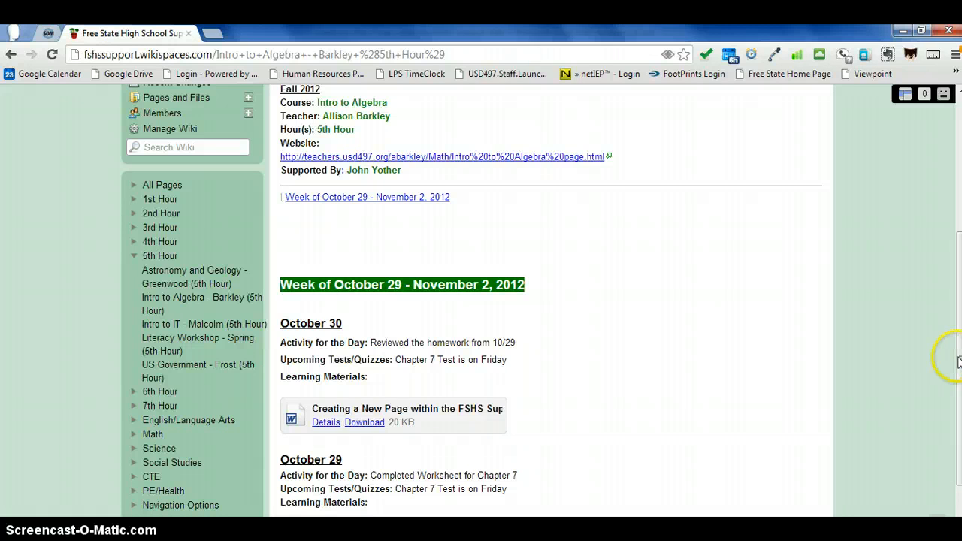
pyautogui.moveTo(959, 363); pyautogui.dragTo(955, 317)
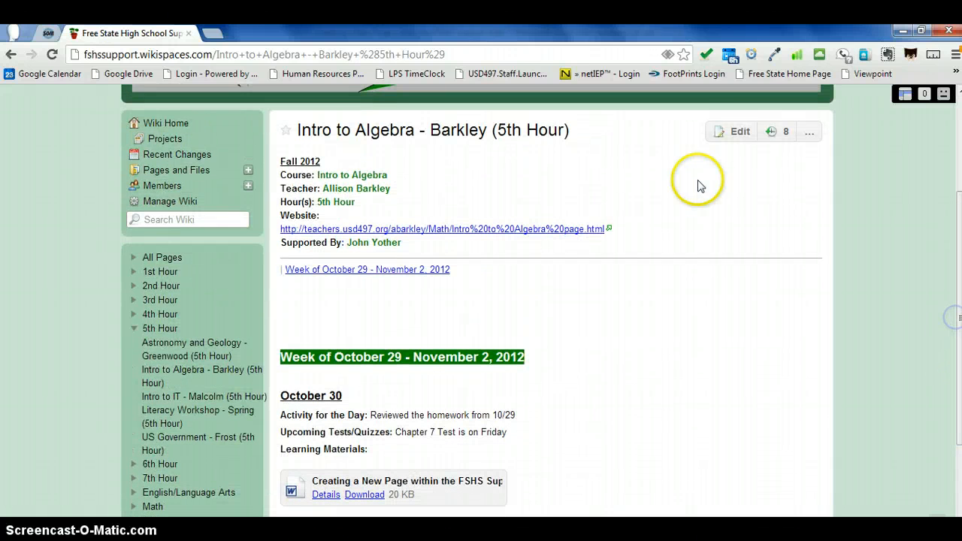
pyautogui.click(735, 131)
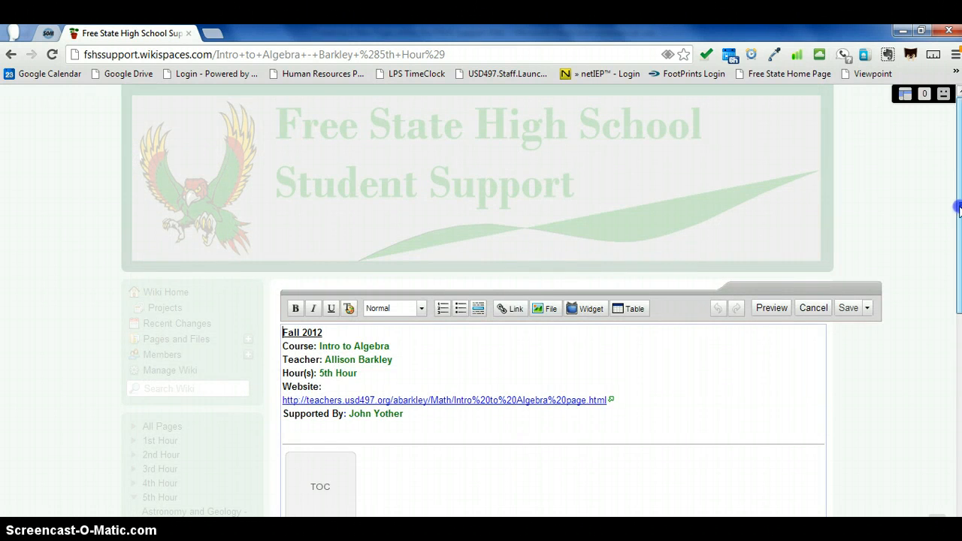
# Step: Copy the entire Week of October 29 - November 2, 2012 block
pyautogui.moveTo(959, 211); pyautogui.dragTo(956, 415)
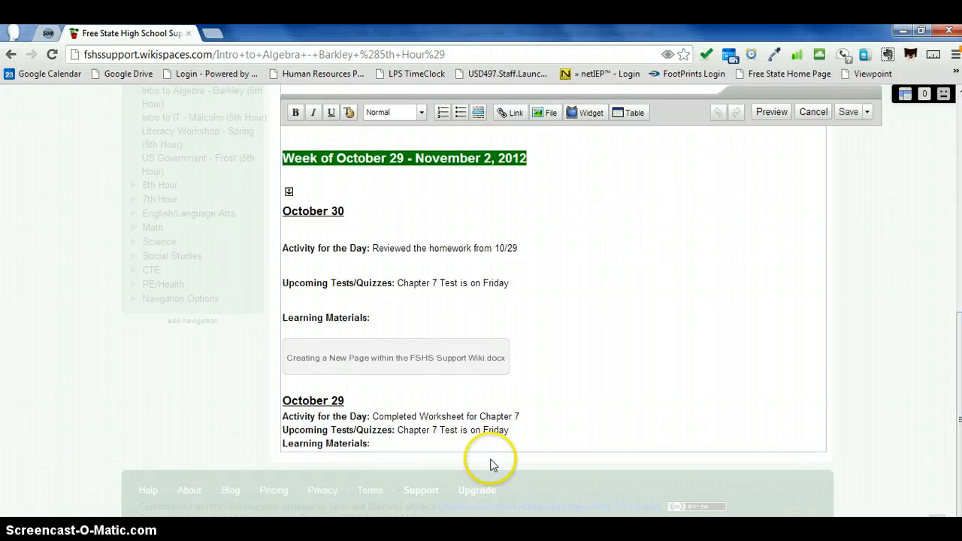
pyautogui.moveTo(382, 443); pyautogui.dragTo(284, 158)
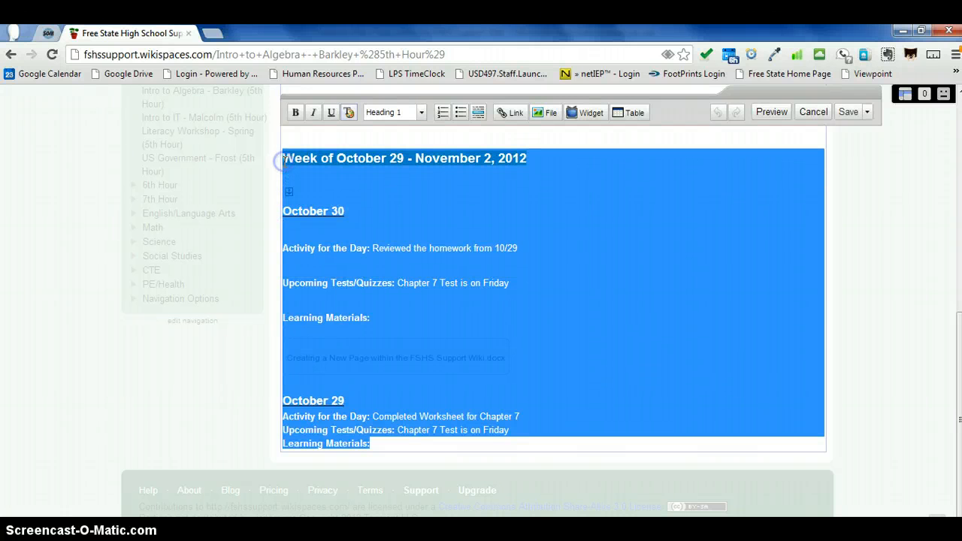
pyautogui.rightClick(283, 158)
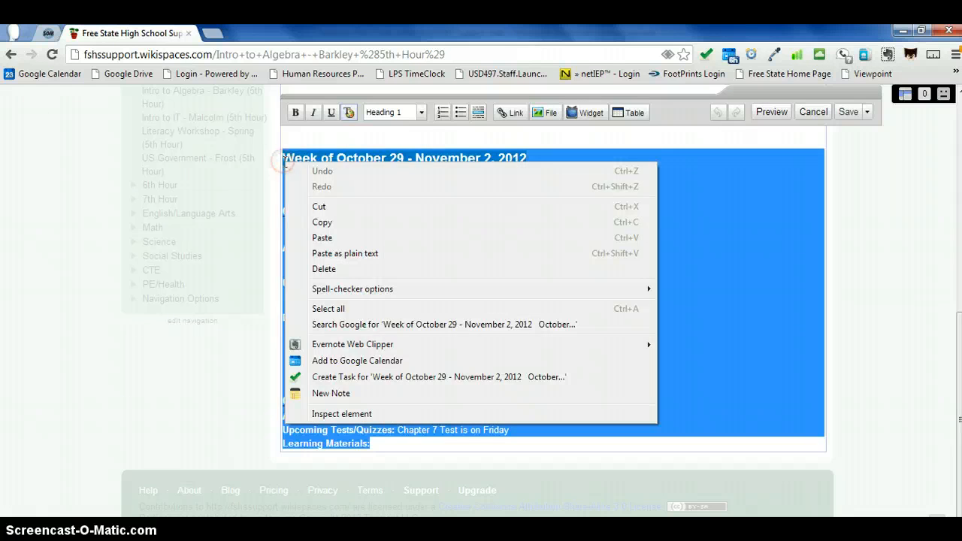
pyautogui.click(309, 219)
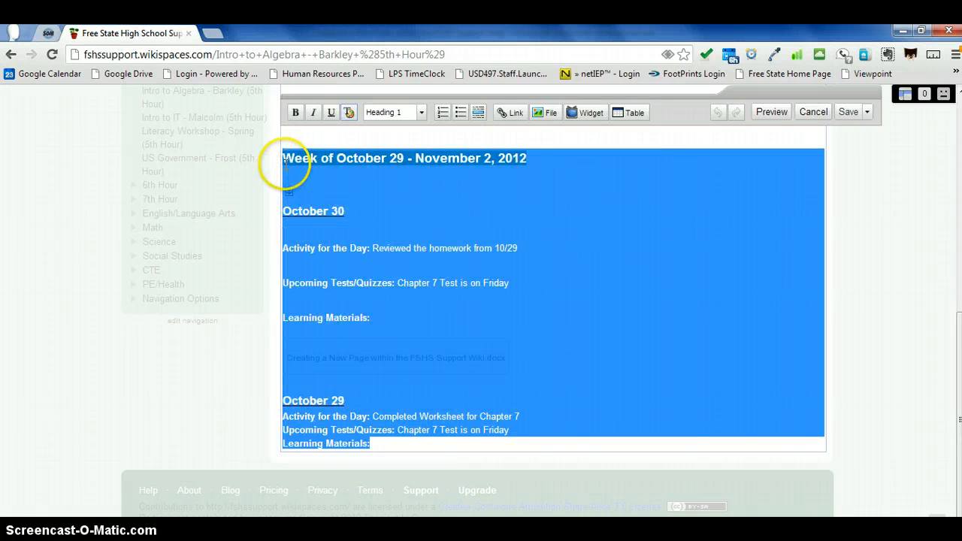
# Step: Paste the copied week block at the start of the week heading
pyautogui.click(329, 220)
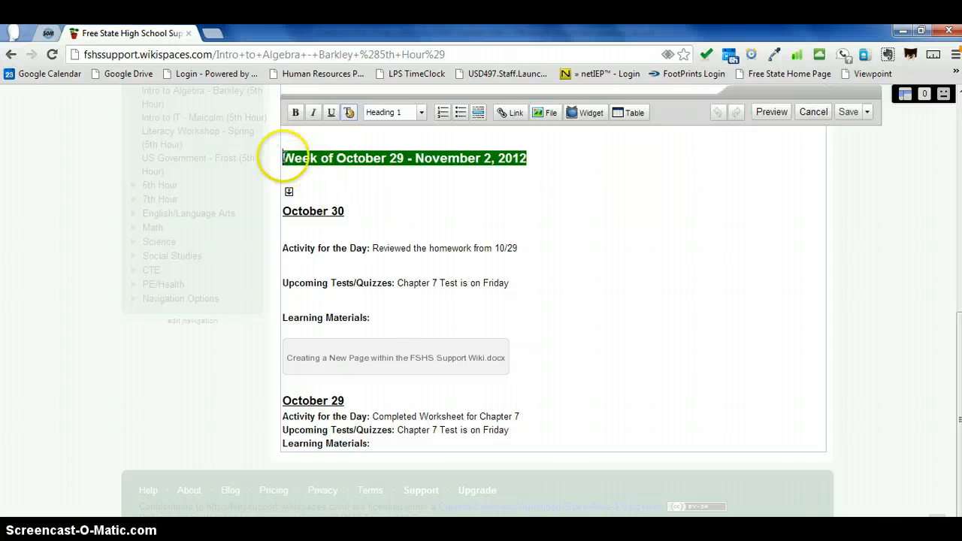
pyautogui.rightClick(280, 154)
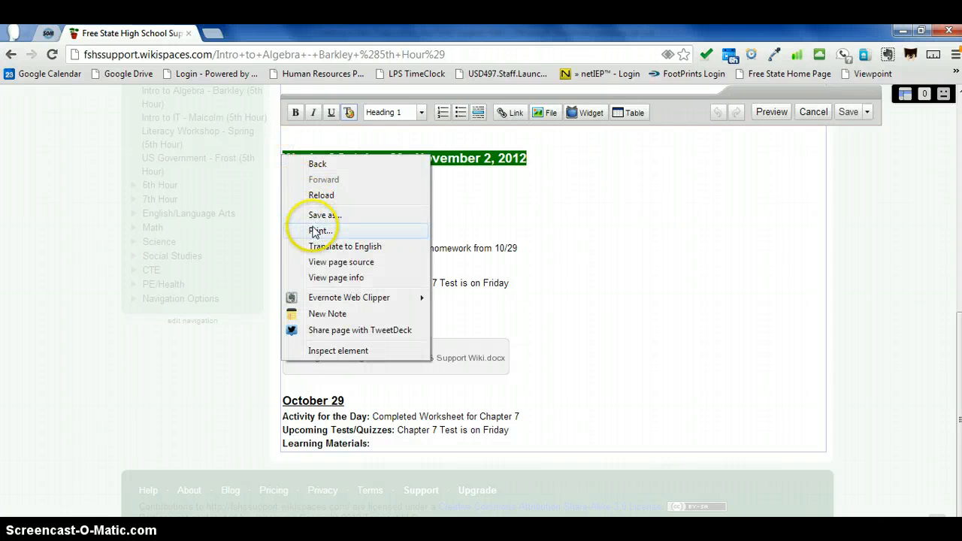
pyautogui.click(490, 218)
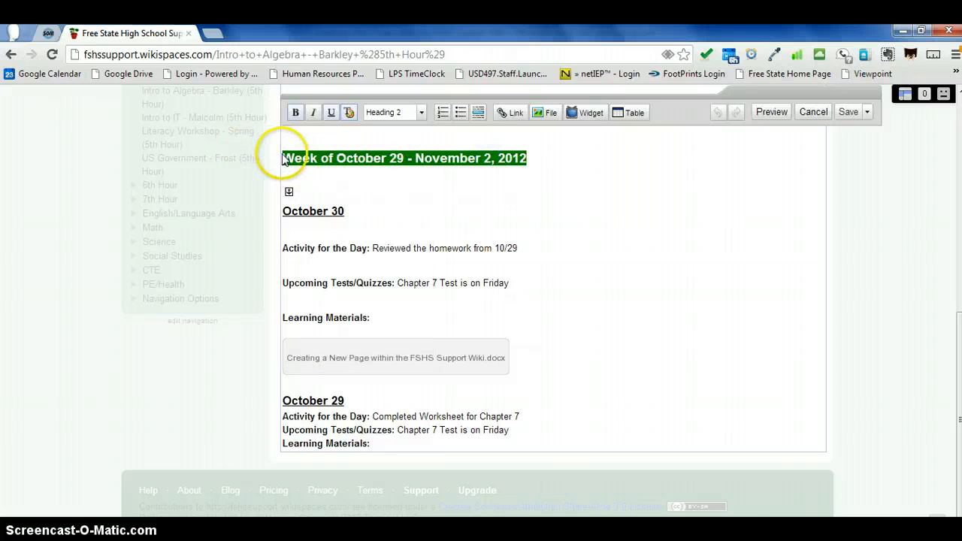
pyautogui.rightClick(283, 156)
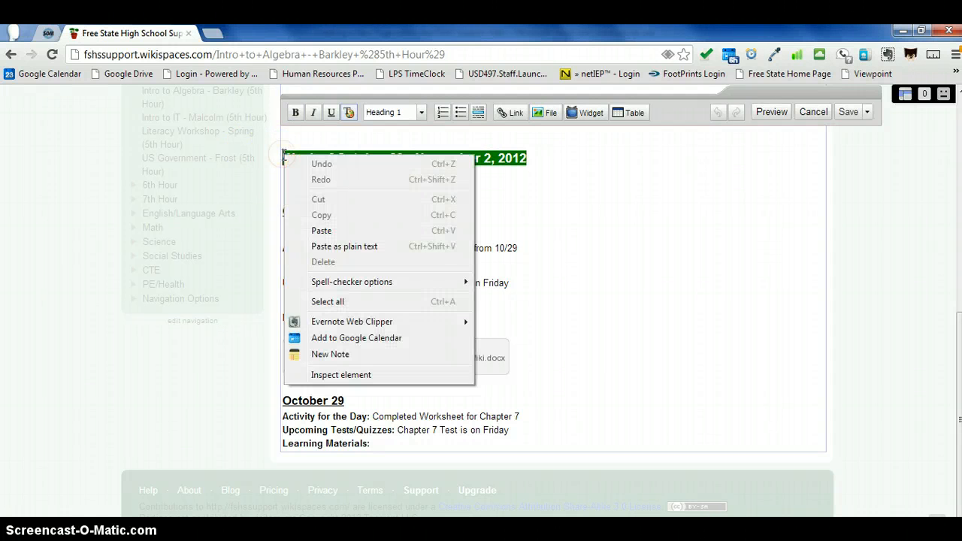
pyautogui.click(340, 231)
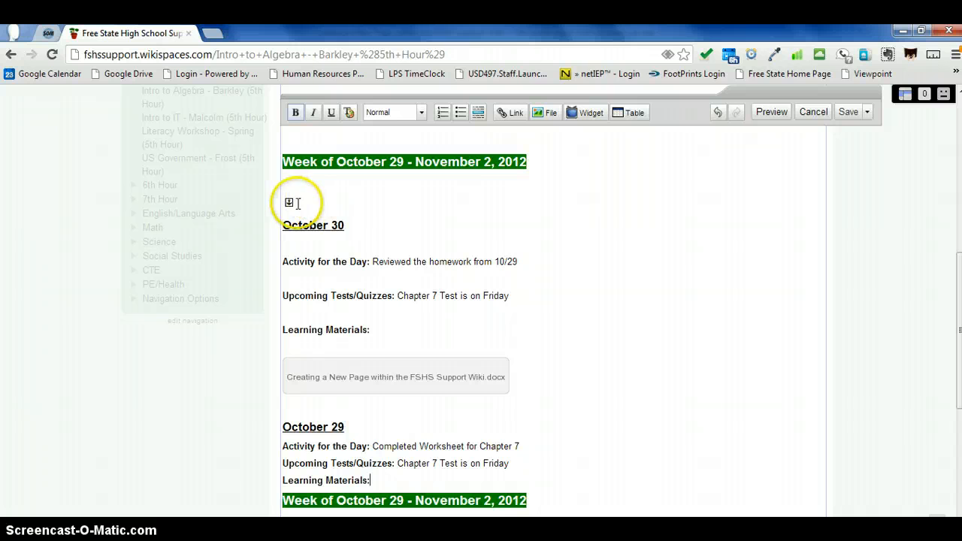
# Step: Retitle the top week heading to 'Week of November 2 - November 5, 2012'
pyautogui.moveTo(524, 164); pyautogui.dragTo(340, 166)
pyautogui.write('Noverme')
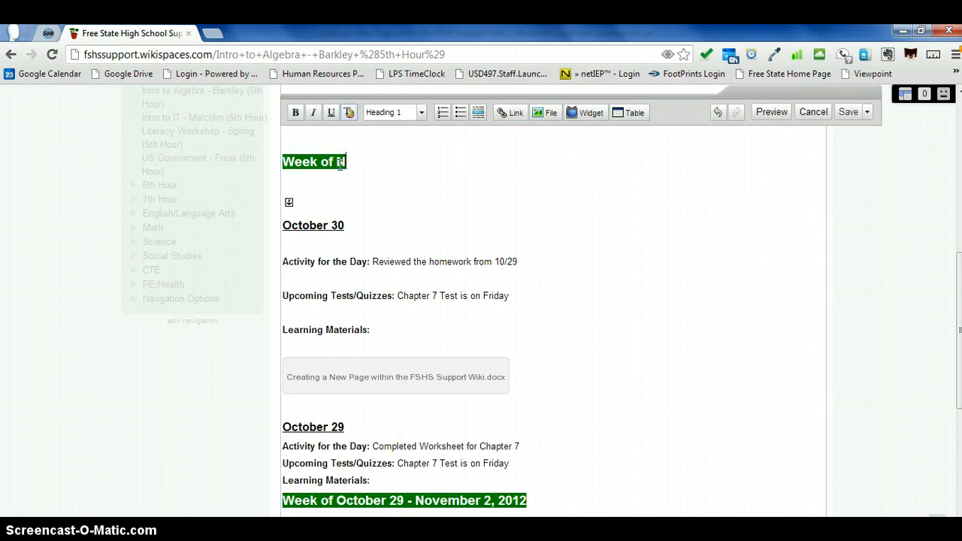
pyautogui.press('BackSpace')
pyautogui.press('BackSpace')
pyautogui.write('mbe')
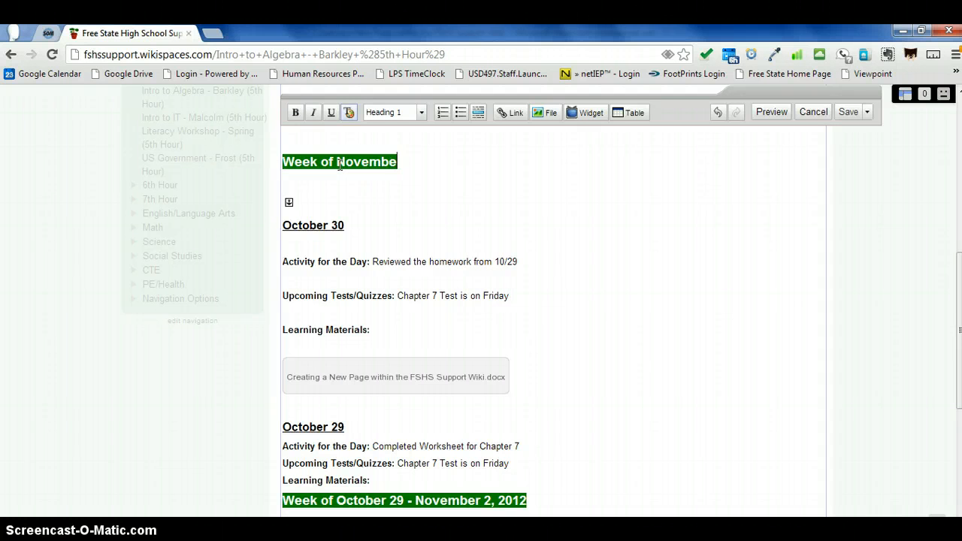
pyautogui.write('r 2 - November 5, 2012')
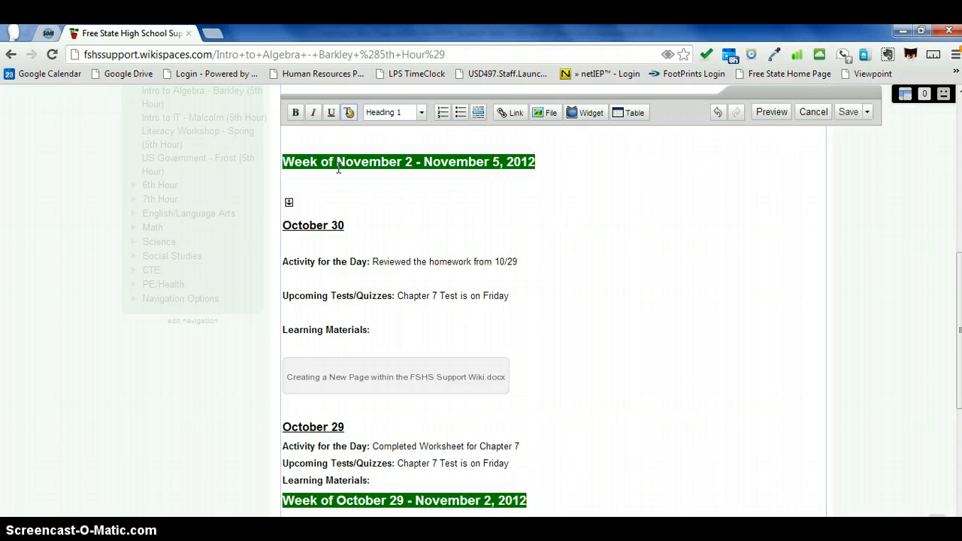
# Step: Start renaming the October 30 day heading to November
pyautogui.moveTo(347, 228); pyautogui.dragTo(284, 233)
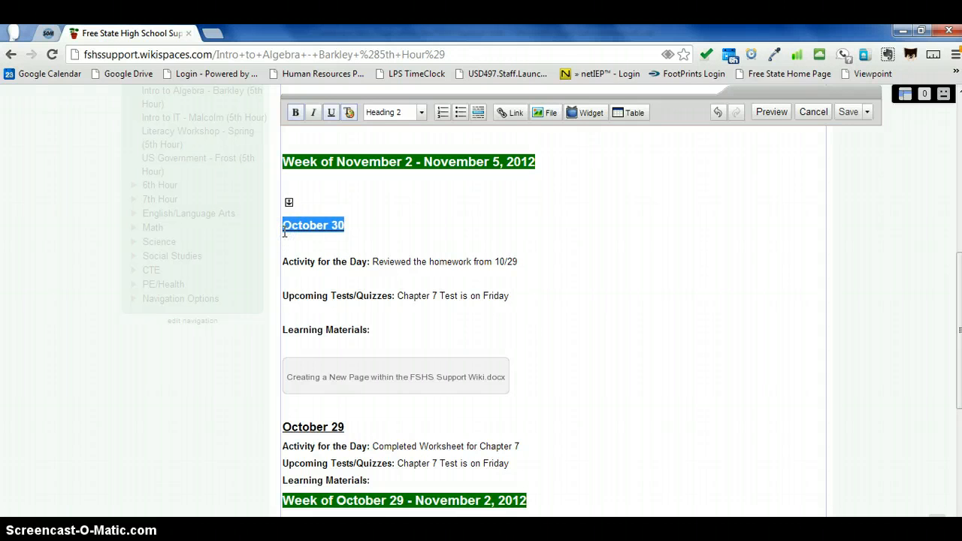
pyautogui.write('Nov')
pyautogui.write('ber')
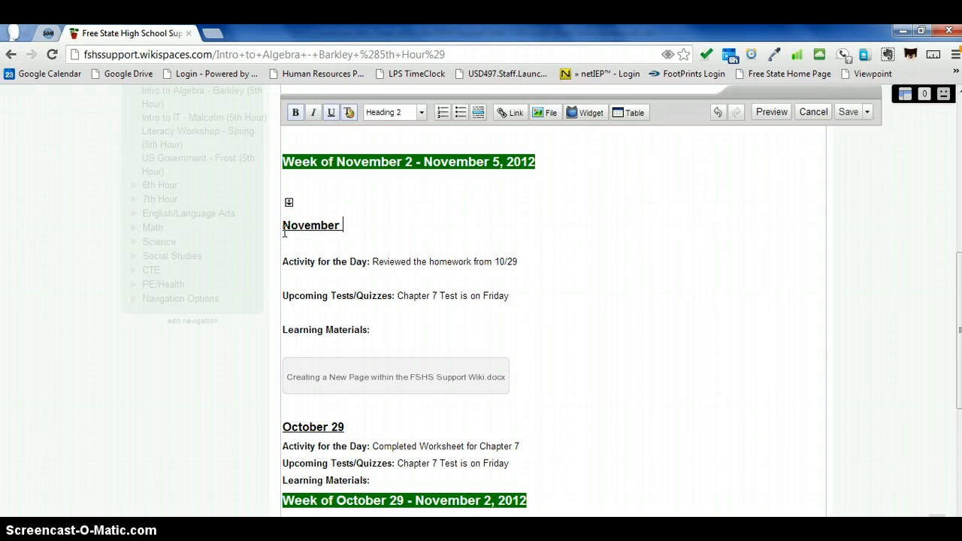
# Step: Delete the October 29 entry and its attached docx from the new week block
pyautogui.click(368, 479)
pyautogui.moveTo(368, 480); pyautogui.dragTo(284, 427)
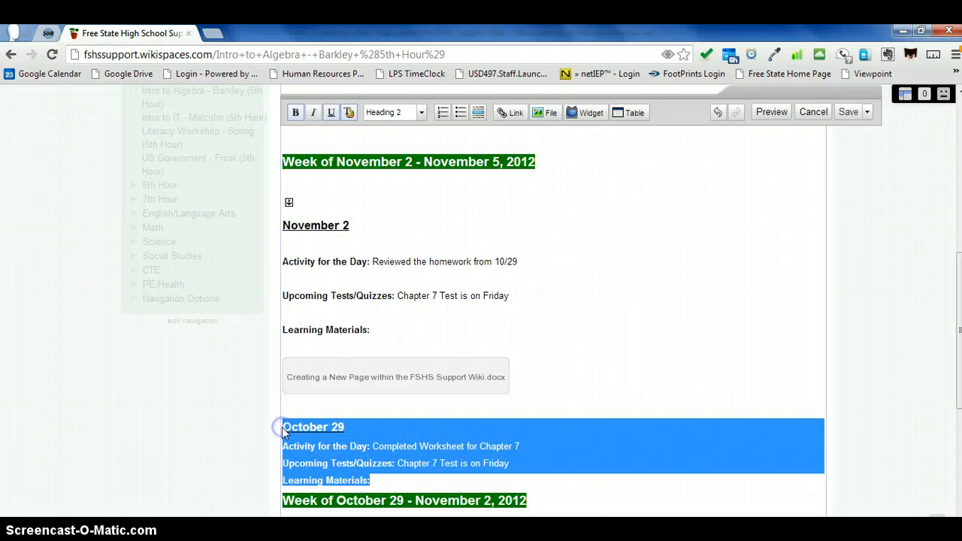
pyautogui.press('Delete')
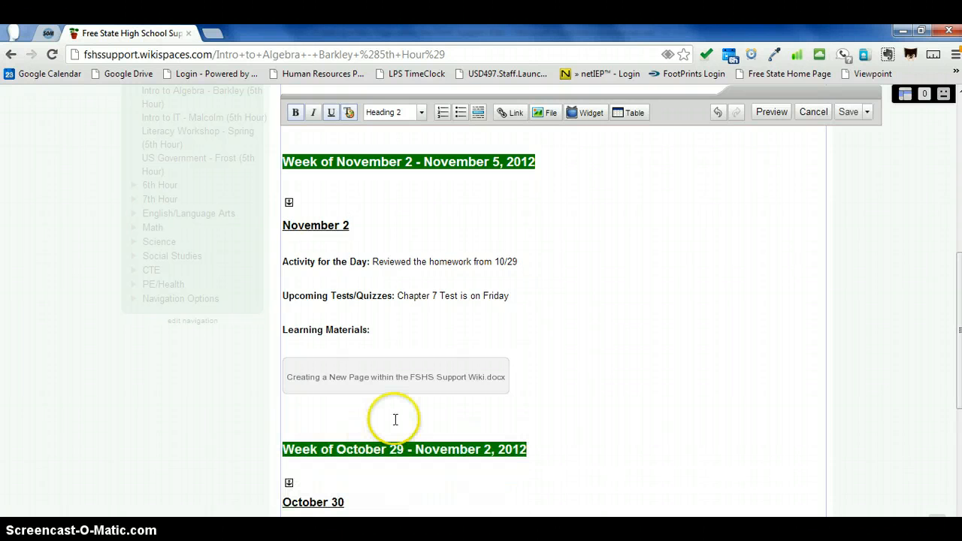
pyautogui.press('BackSpace')
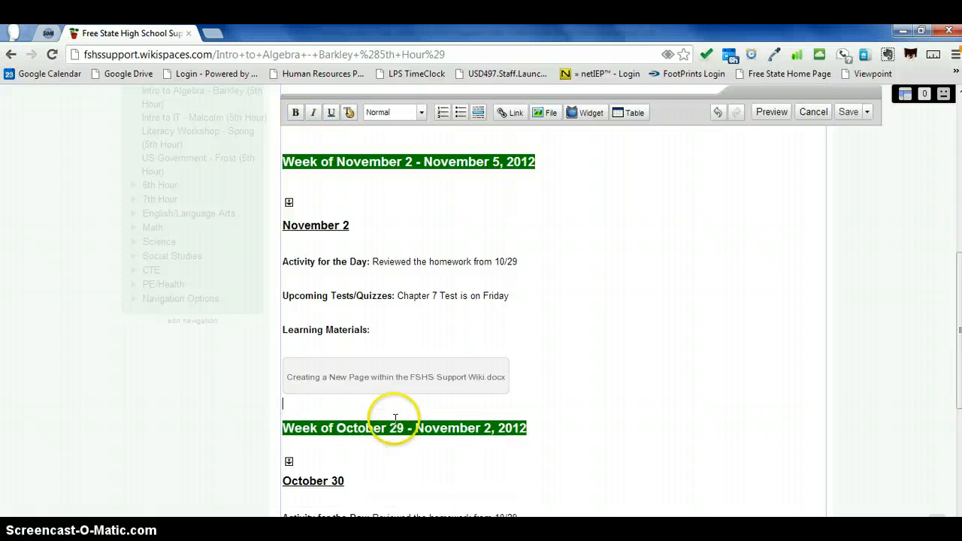
pyautogui.press('BackSpace')
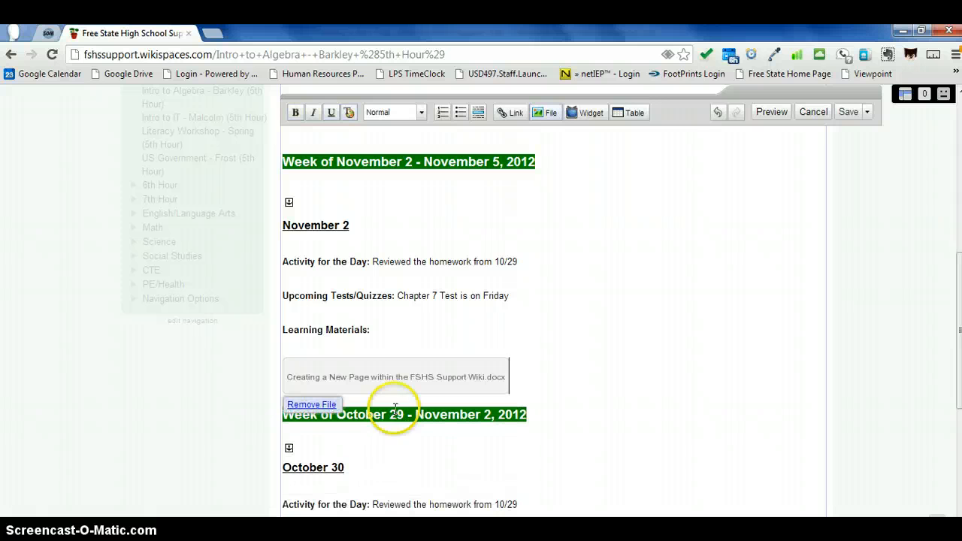
pyautogui.click(328, 407)
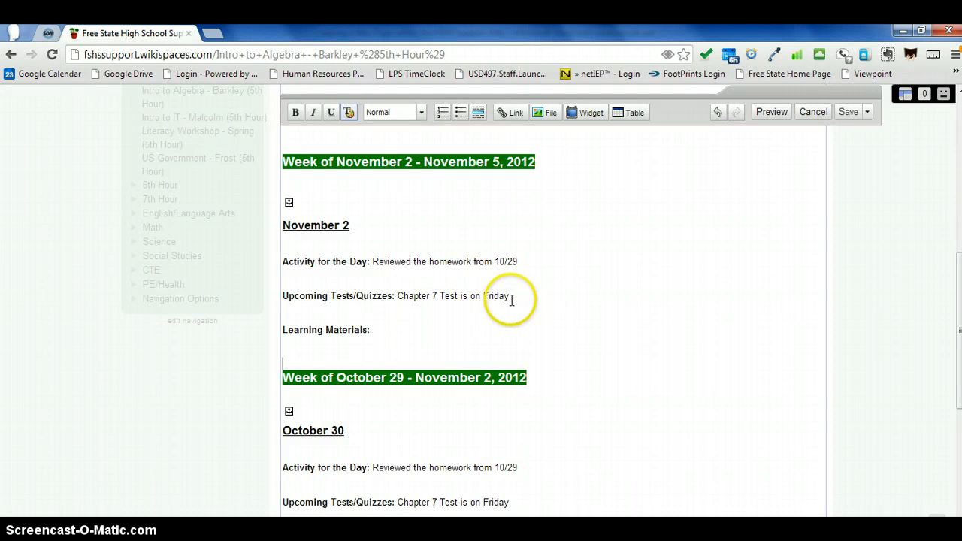
# Step: Clear the old upcoming test note and activity description from the November 2 entry
pyautogui.moveTo(509, 295); pyautogui.dragTo(399, 296)
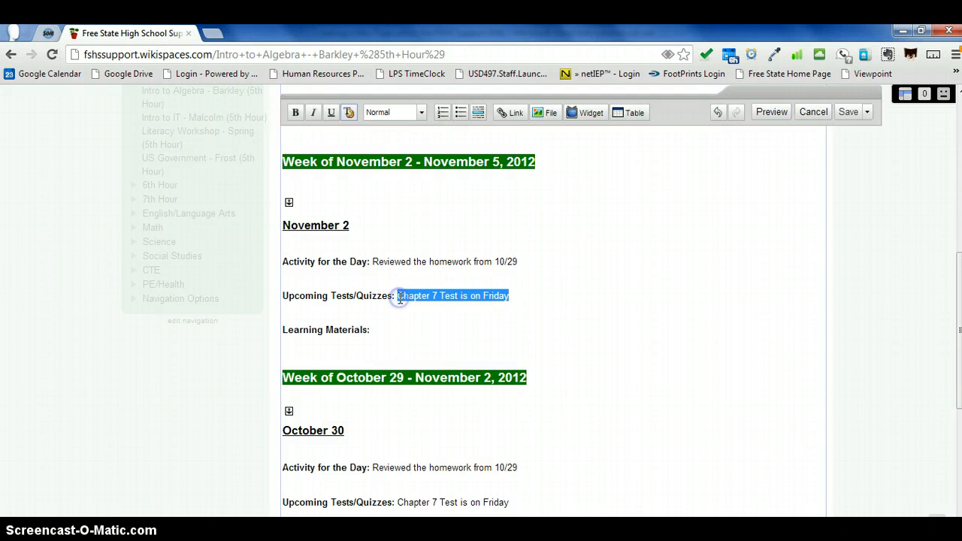
pyautogui.press('BackSpace')
pyautogui.moveTo(520, 262); pyautogui.dragTo(371, 261)
pyautogui.press('BackSpace')
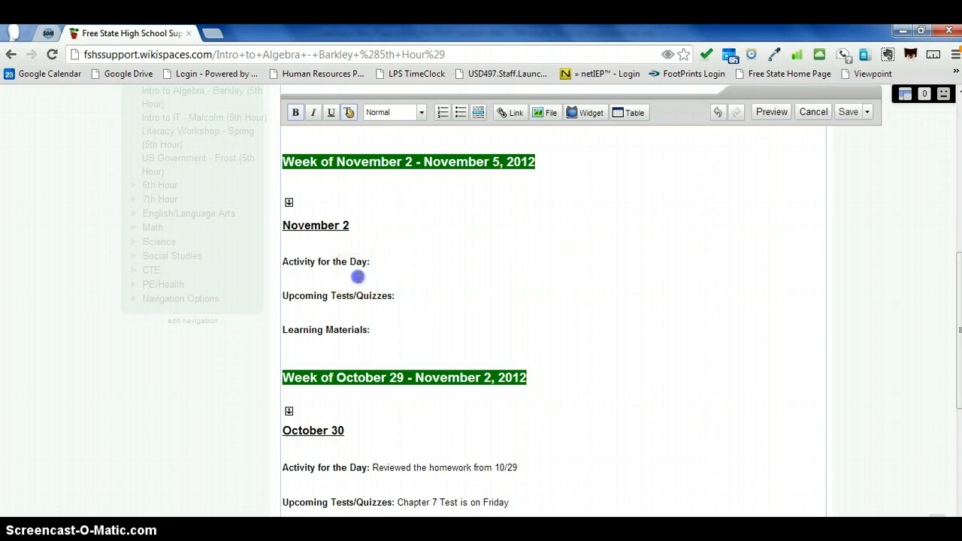
pyautogui.press('Return')
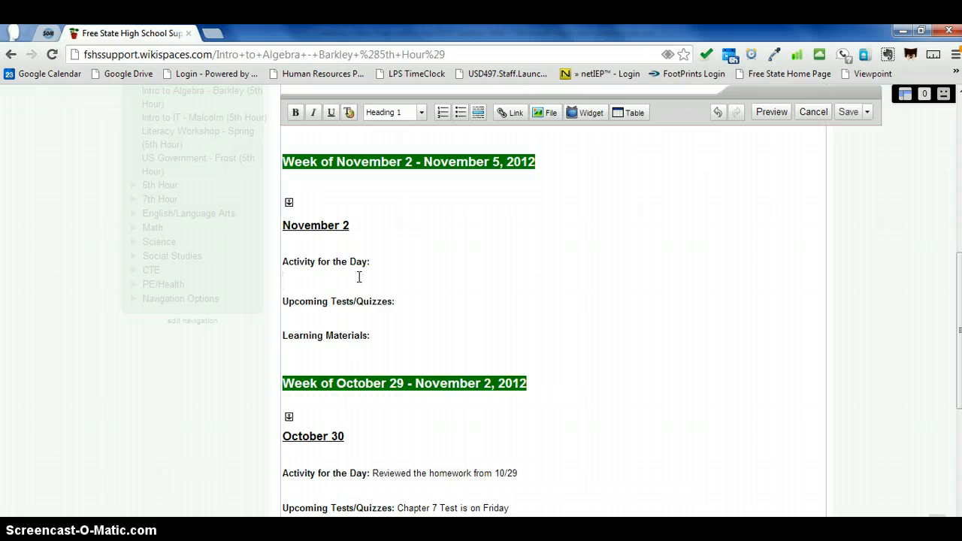
pyautogui.press('BackSpace')
# Step: Remove the blank line below Upcoming Tests/Quizzes and join November 2 to its anchor line
pyautogui.click(340, 296)
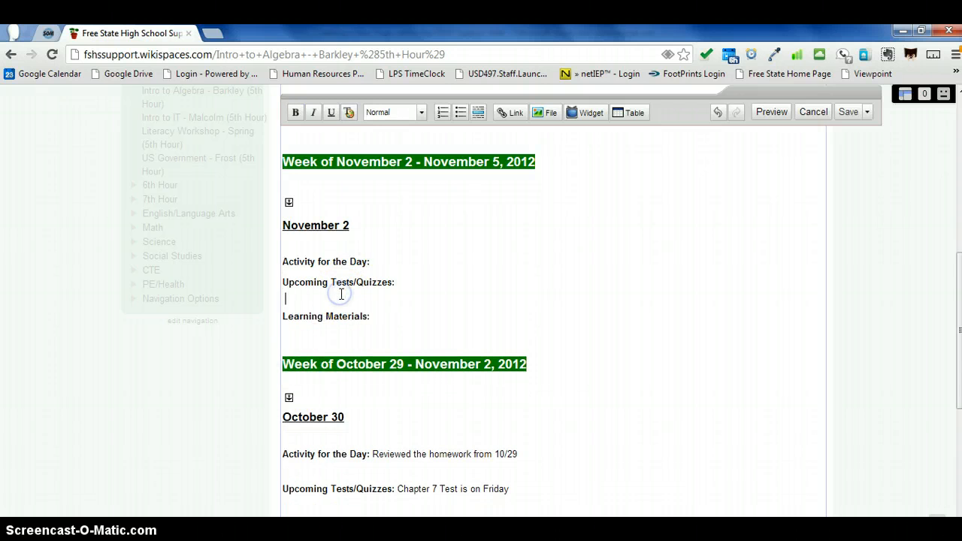
pyautogui.press('BackSpace')
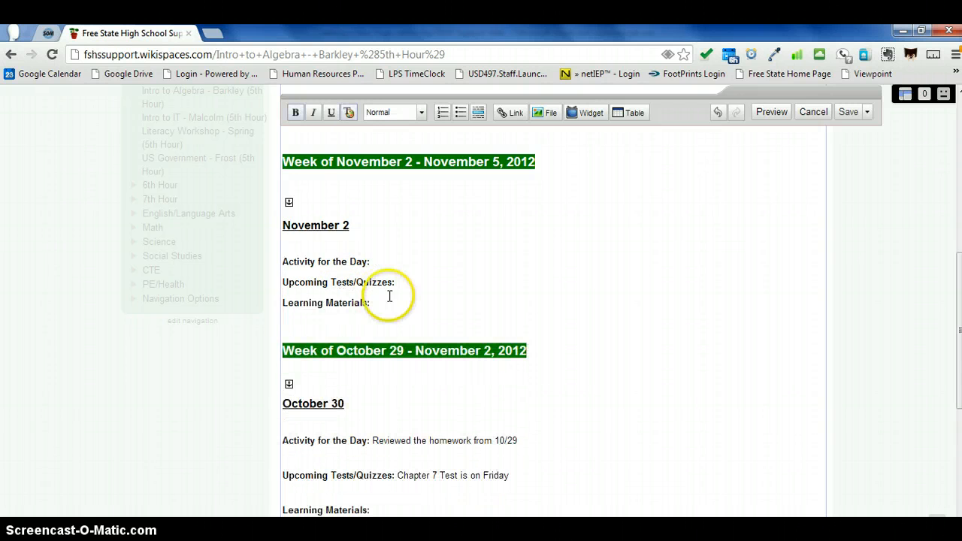
pyautogui.click(393, 263)
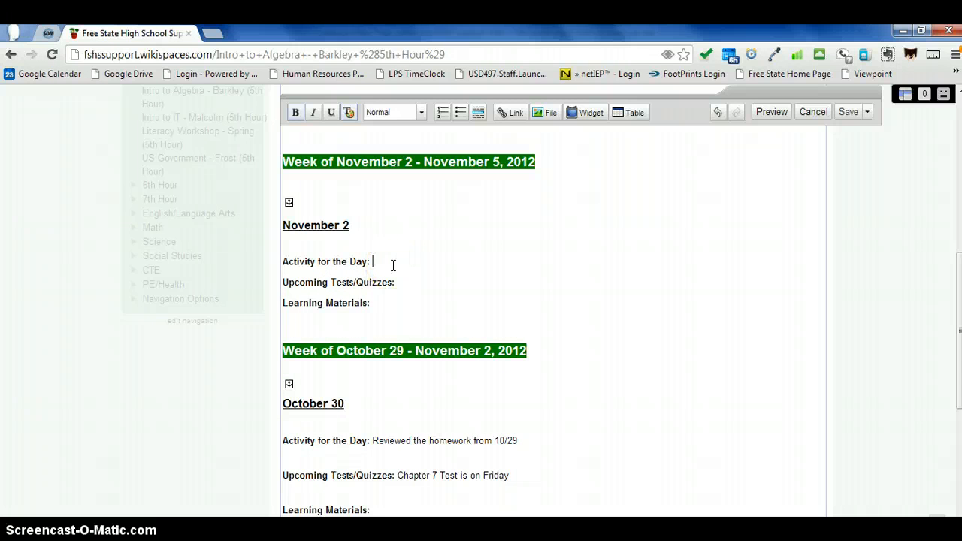
pyautogui.click(285, 225)
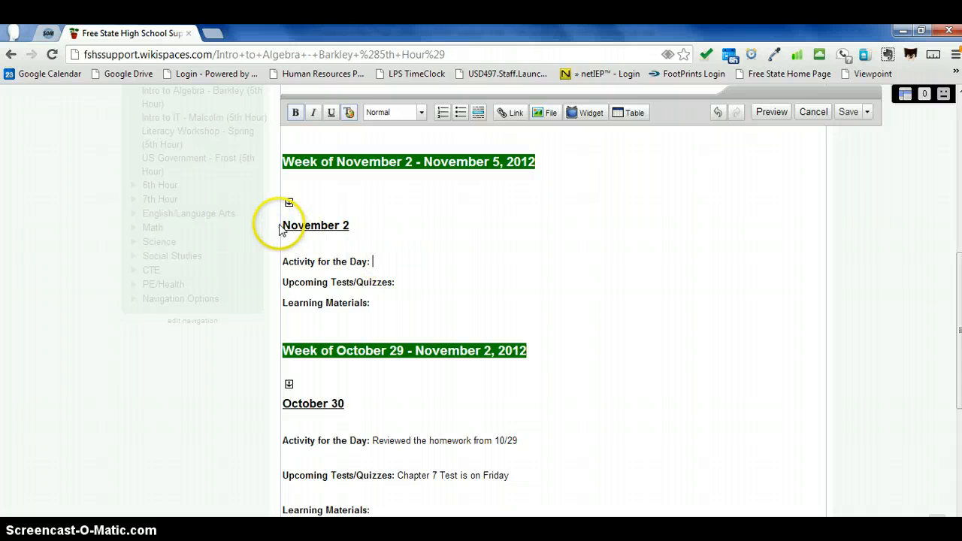
pyautogui.press('BackSpace')
pyautogui.press('BackSpace')
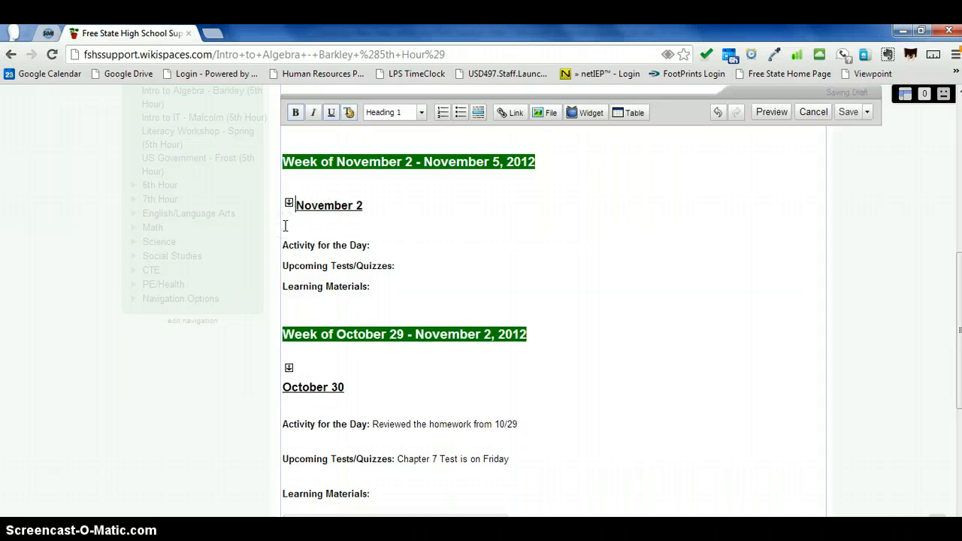
# Step: Enter the non-bold activity 'Reviewed the test from last week' for November 2
pyautogui.click(402, 247)
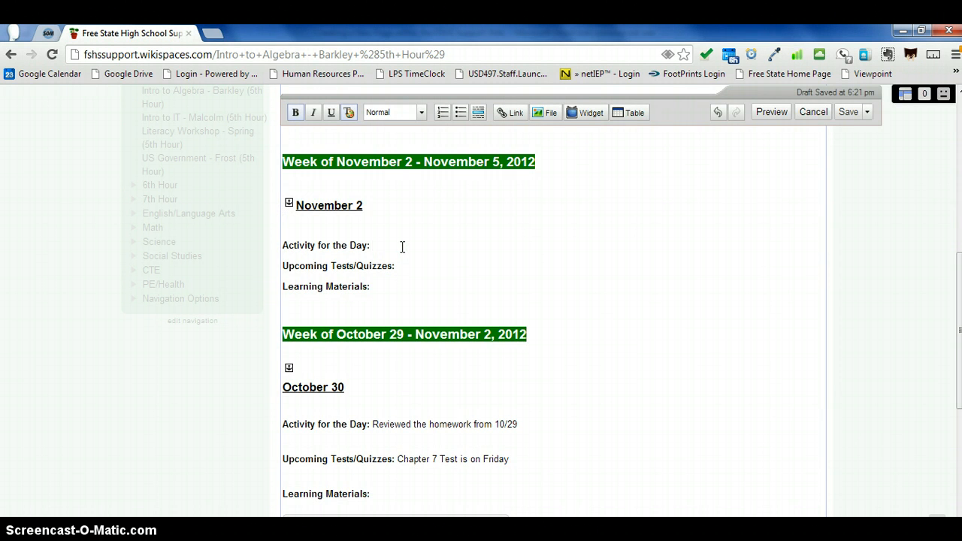
pyautogui.write('Re')
pyautogui.click(295, 113)
pyautogui.write('e')
pyautogui.press('BackSpace')
pyautogui.press('BackSpace')
pyautogui.write('eviewed the test')
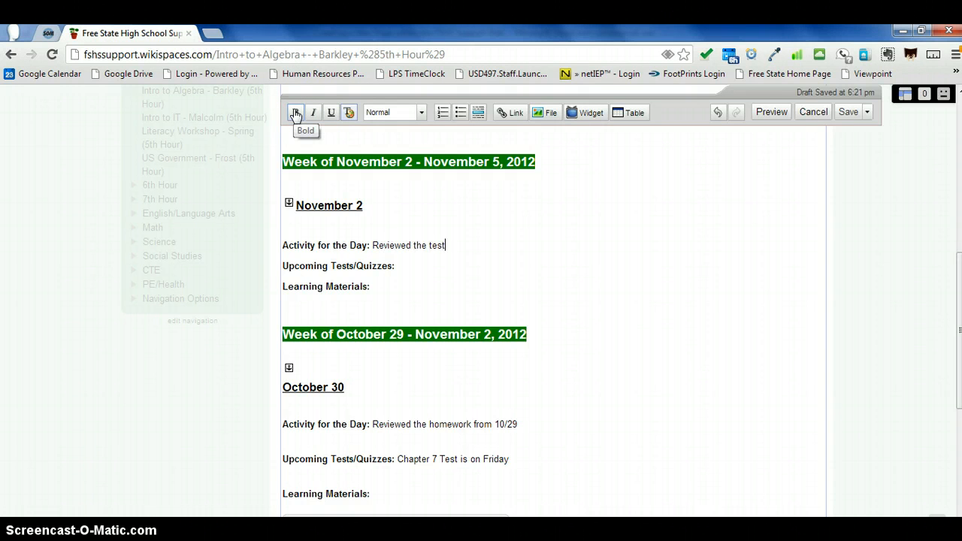
pyautogui.write(' from las')
pyautogui.click(296, 113)
pyautogui.write('t week')
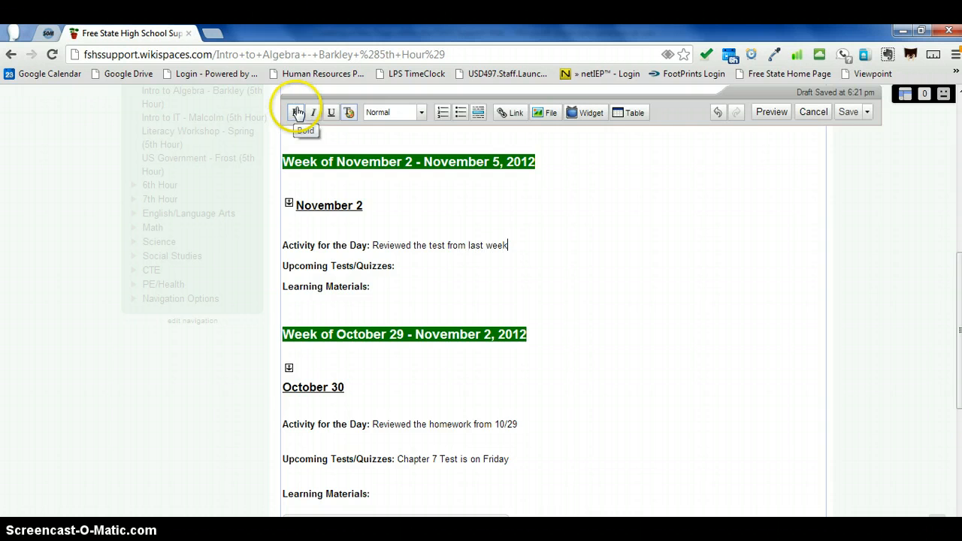
# Step: Set Upcoming Tests/Quizzes to 'None' in plain, non-bold text
pyautogui.click(404, 269)
pyautogui.write('None')
pyautogui.moveTo(421, 267); pyautogui.dragTo(400, 266)
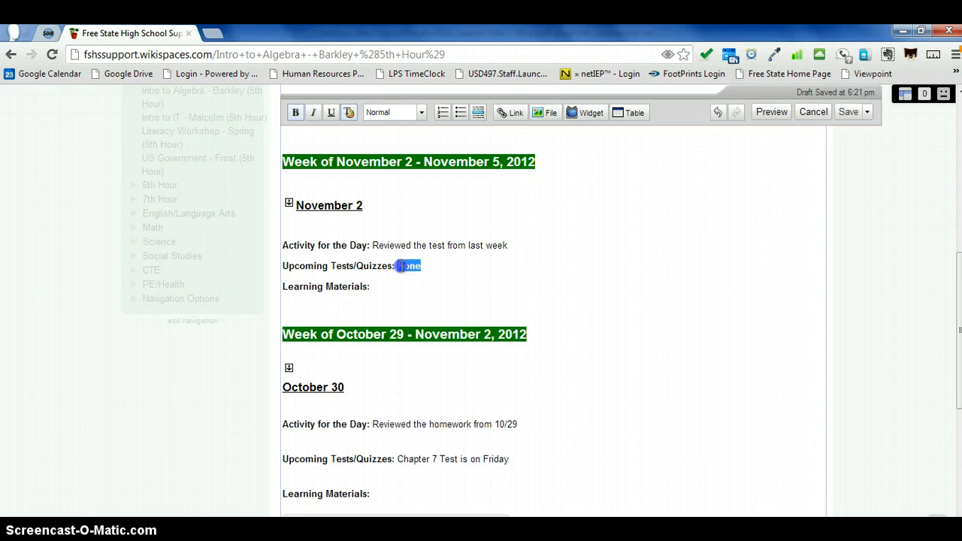
pyautogui.click(295, 113)
pyautogui.click(378, 290)
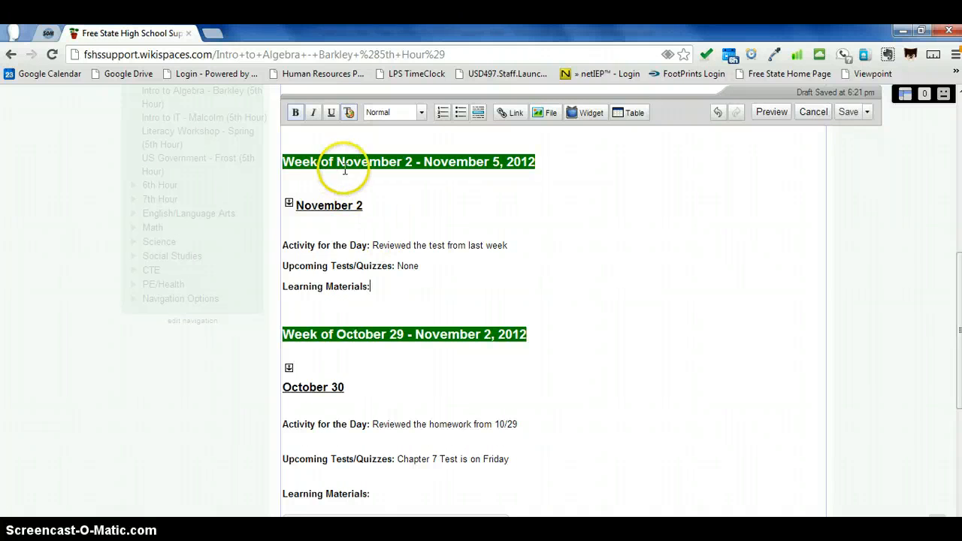
# Step: Join the October 30 heading to its anchor and delete that entry's blank lines
pyautogui.click(291, 389)
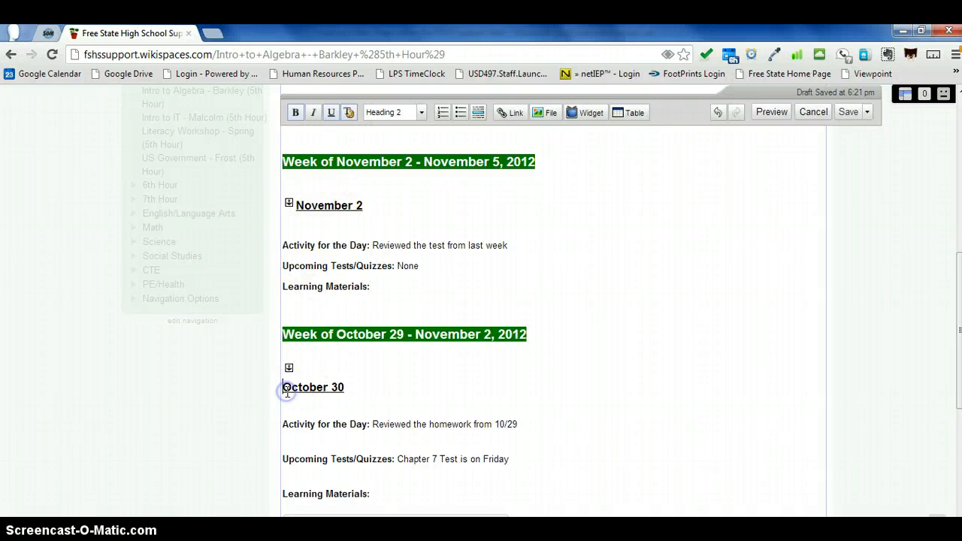
pyautogui.press('BackSpace')
pyautogui.click(293, 424)
pyautogui.press('BackSpace')
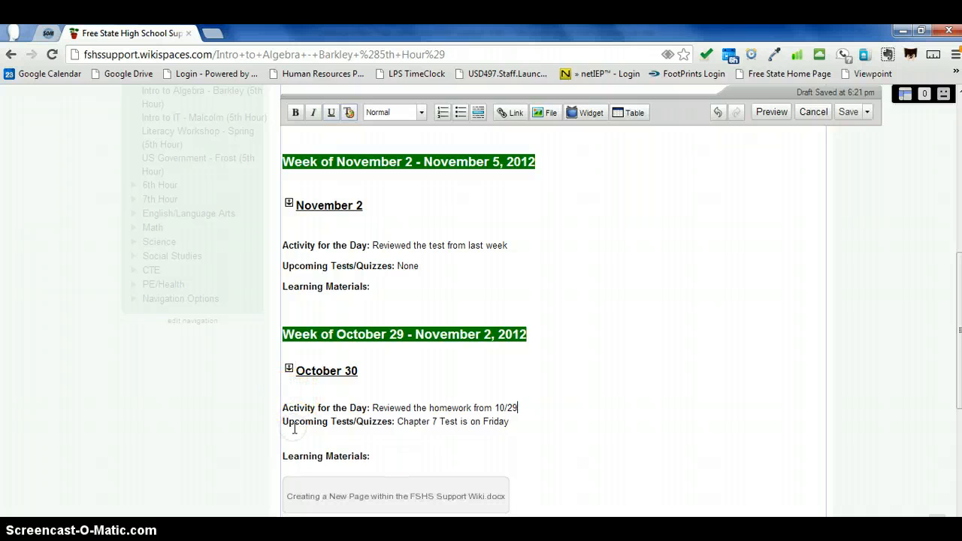
pyautogui.click(292, 435)
pyautogui.press('BackSpace')
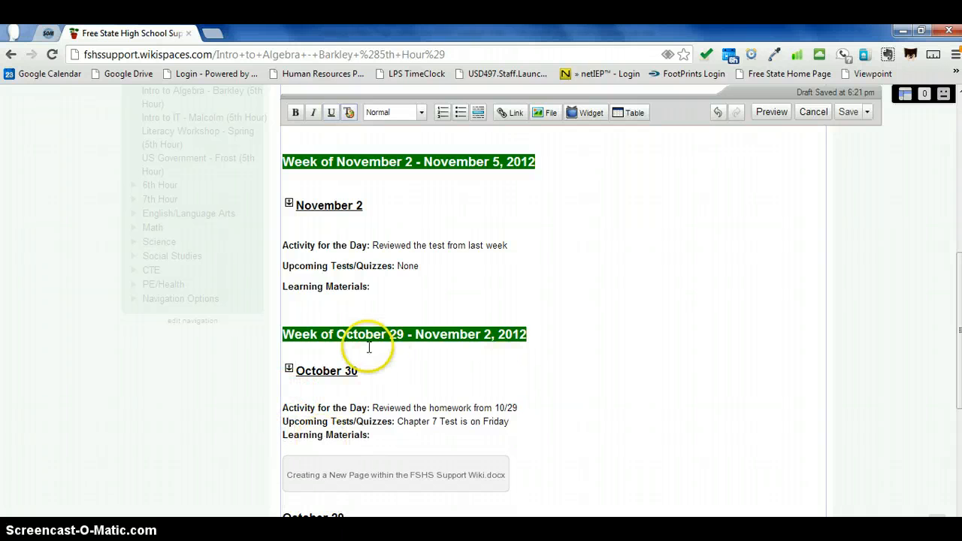
# Step: Close the gaps in the November 2 entry, keeping each field on its own line
pyautogui.click(315, 282)
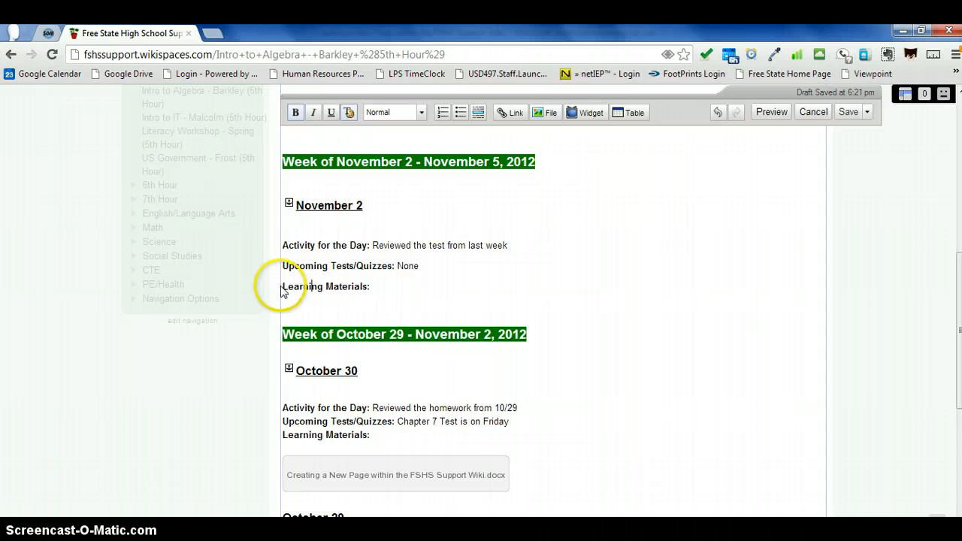
pyautogui.click(284, 287)
pyautogui.press('BackSpace')
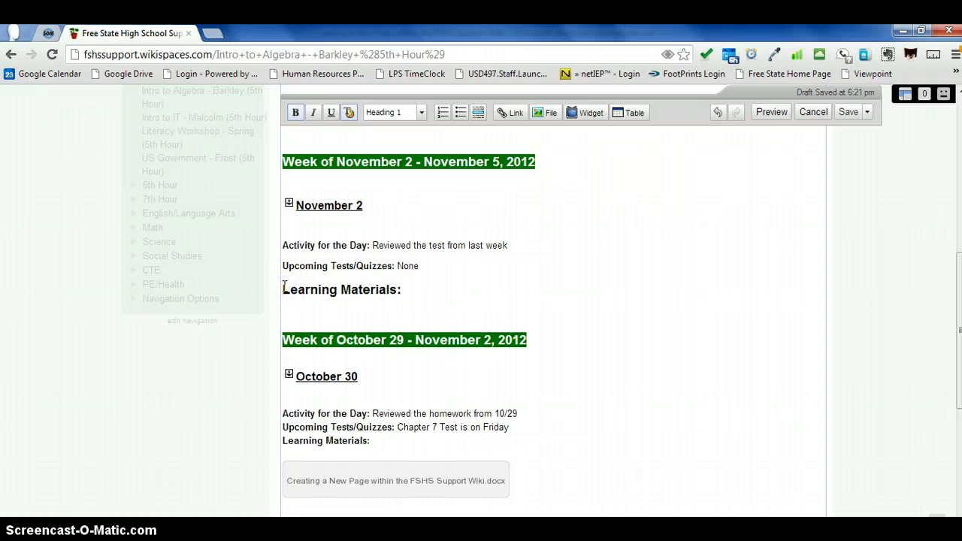
pyautogui.press('BackSpace')
pyautogui.hotkey('shift', 'Return')
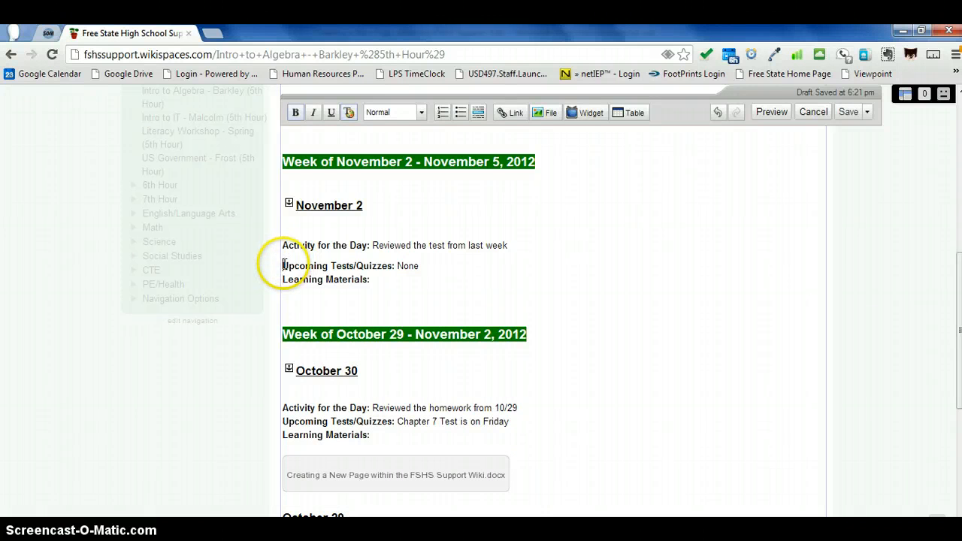
pyautogui.press('BackSpace')
pyautogui.press('BackSpace')
pyautogui.press('BackSpace')
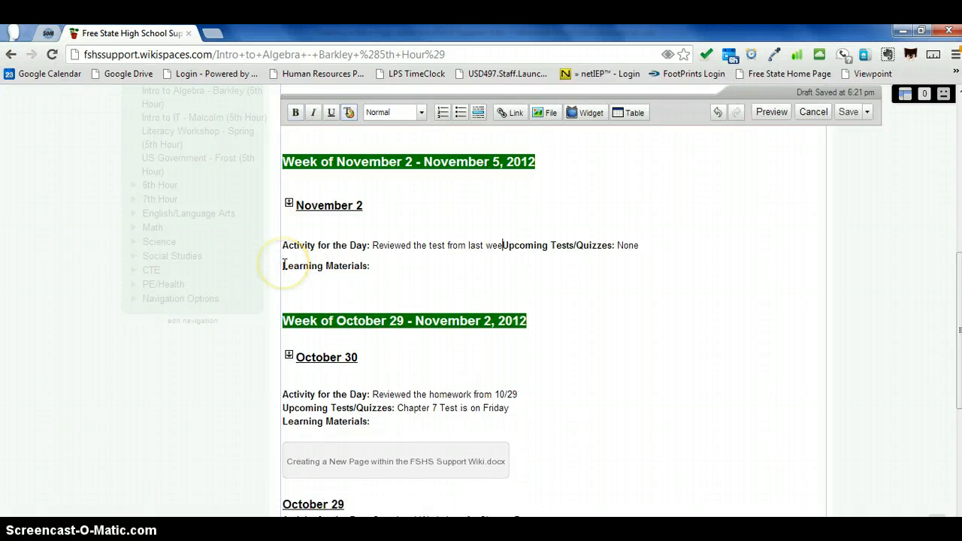
pyautogui.write('k')
pyautogui.press('Return')
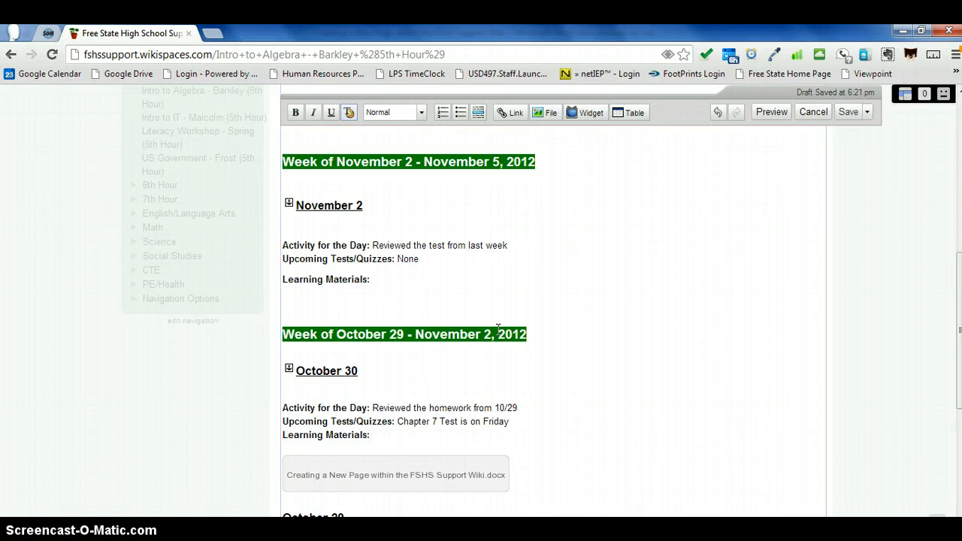
# Step: Save the class page, then follow the 'Week of November 2 - November 5, 2012' link
pyautogui.click(849, 116)
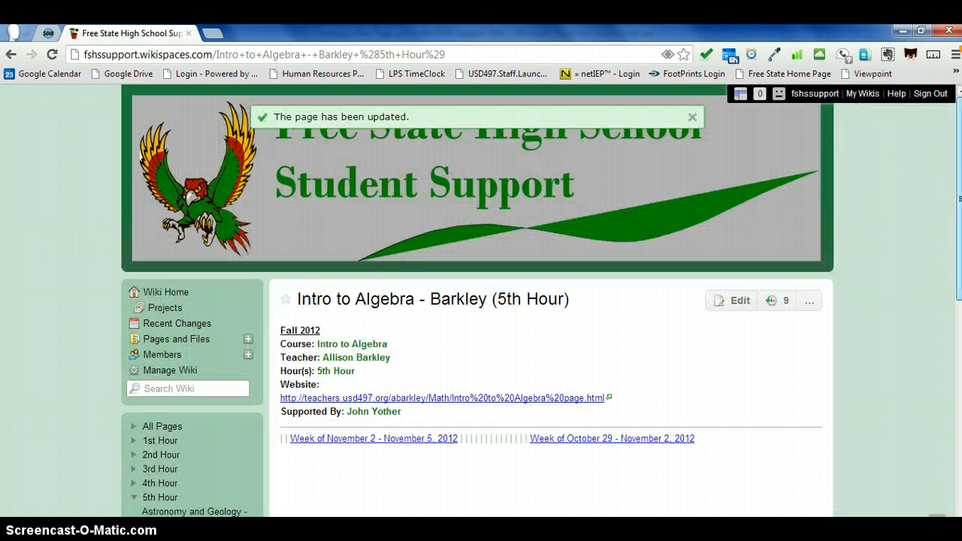
pyautogui.moveTo(959, 188); pyautogui.dragTo(959, 328)
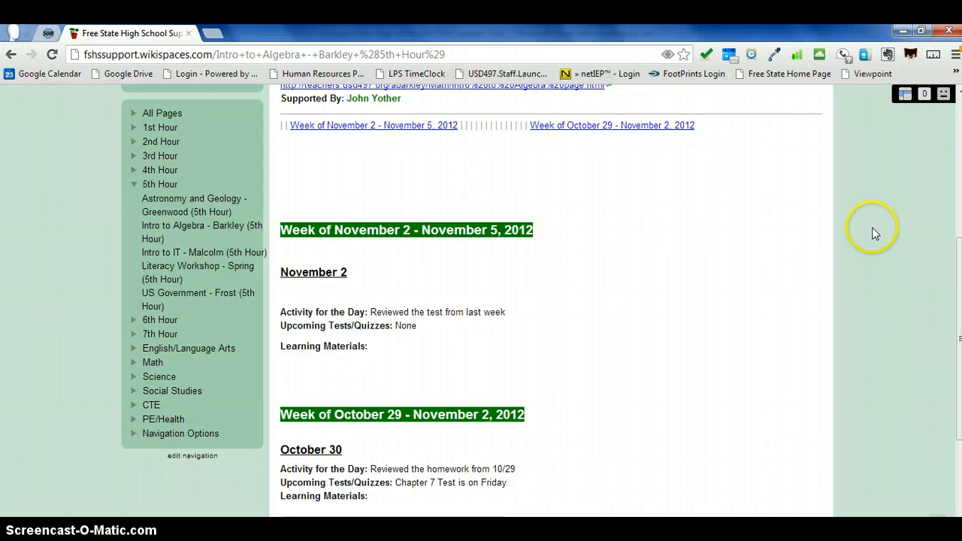
pyautogui.moveTo(960, 254); pyautogui.dragTo(958, 204)
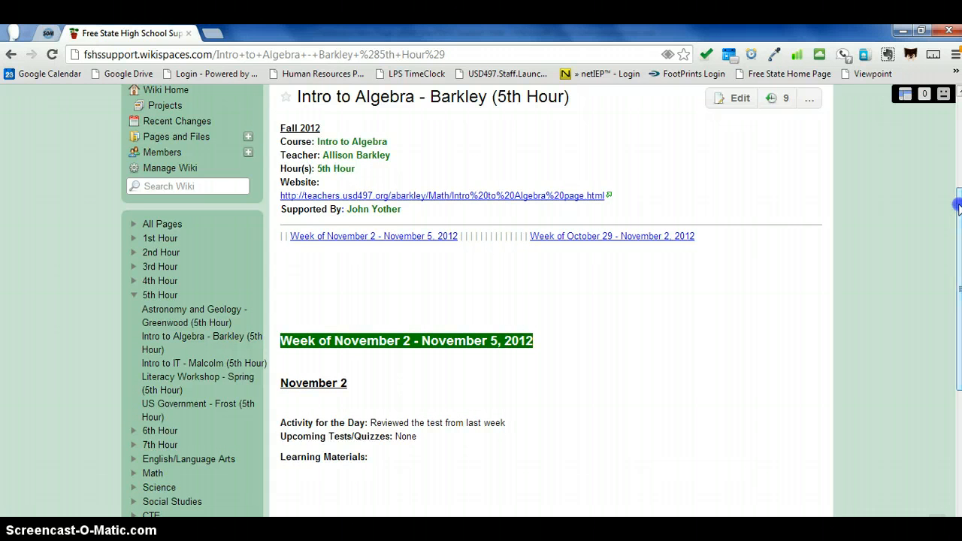
pyautogui.click(360, 236)
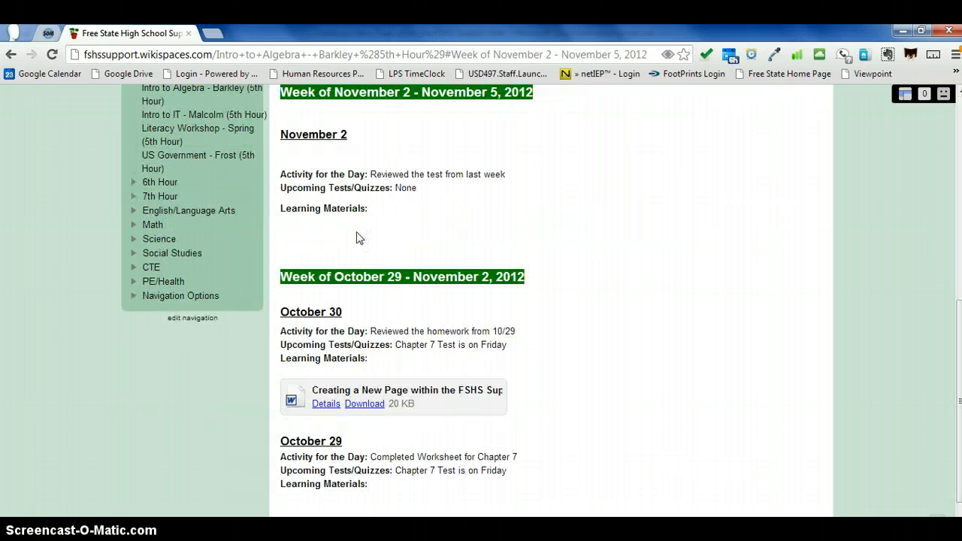